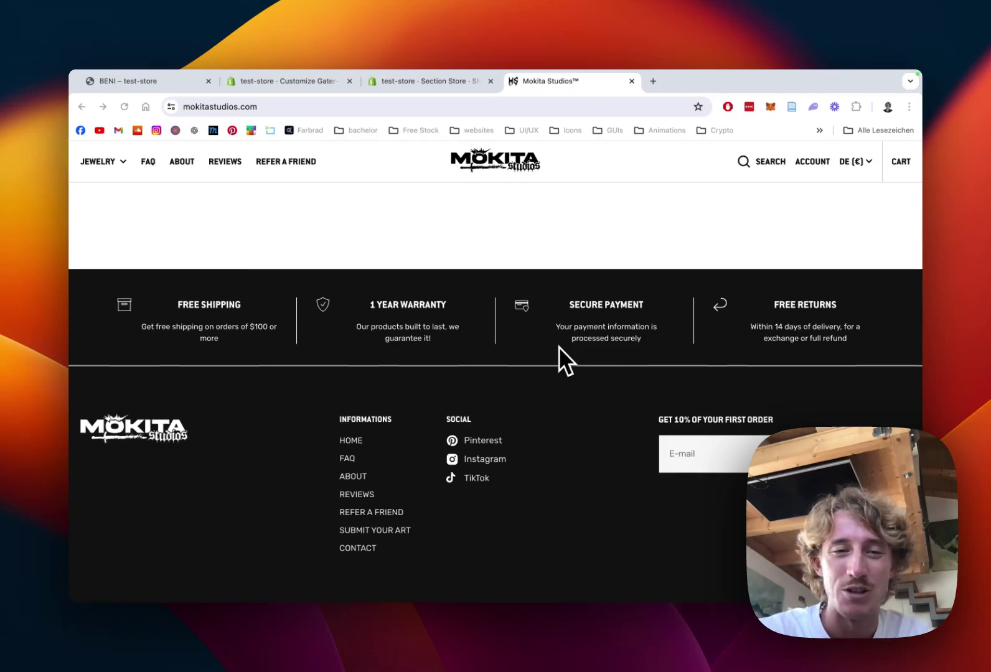
Step: Switch to the test-store storefront and scroll down to its feature row
{"action": "scroll", "coordinate": [558, 347], "scroll_direction": "up", "scroll_amount": 2}
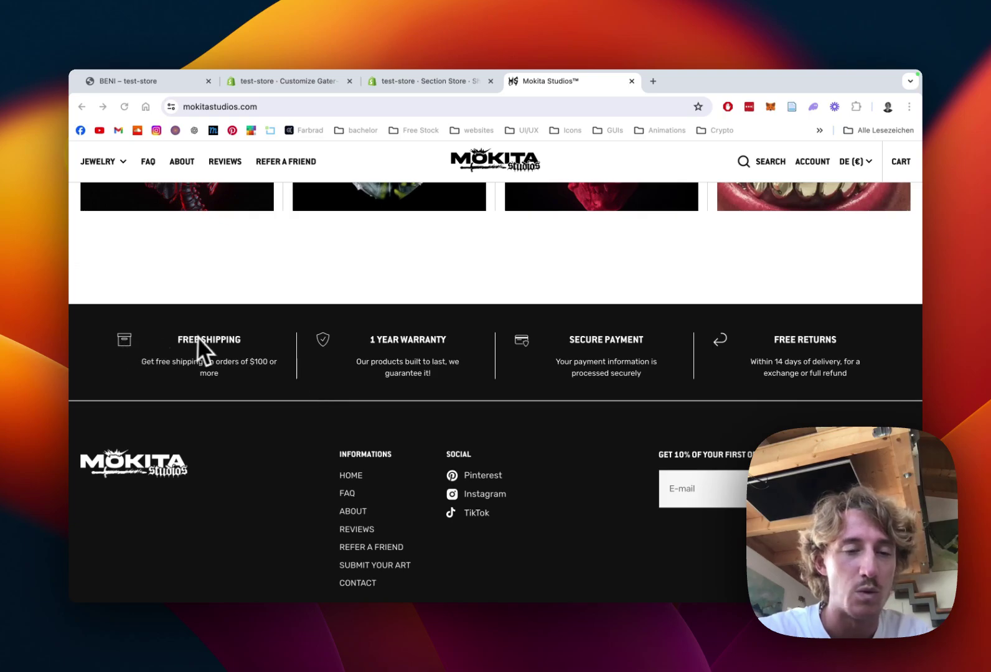
{"action": "scroll", "coordinate": [305, 364], "scroll_direction": "up", "scroll_amount": 1}
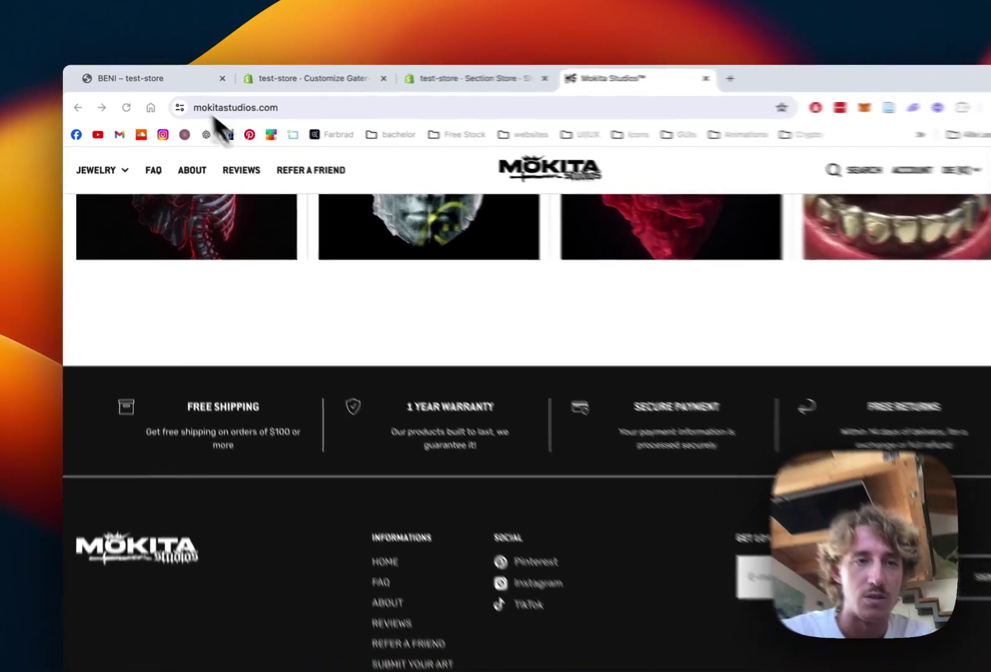
{"action": "left_click", "coordinate": [169, 84]}
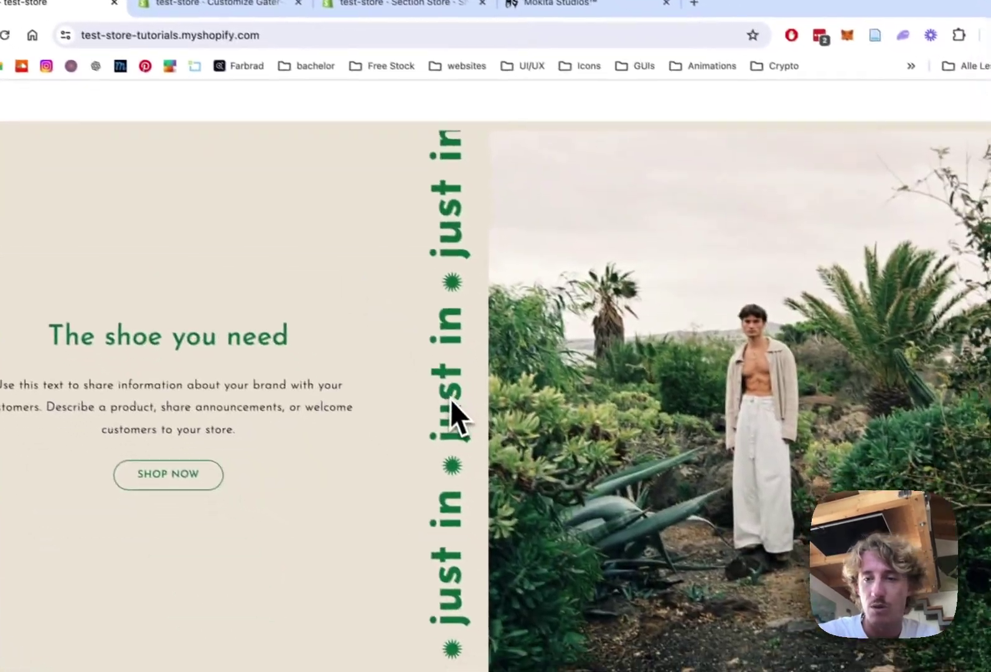
{"action": "scroll", "coordinate": [454, 415], "scroll_direction": "down", "scroll_amount": 5}
{"action": "scroll", "coordinate": [572, 485], "scroll_direction": "down", "scroll_amount": 2}
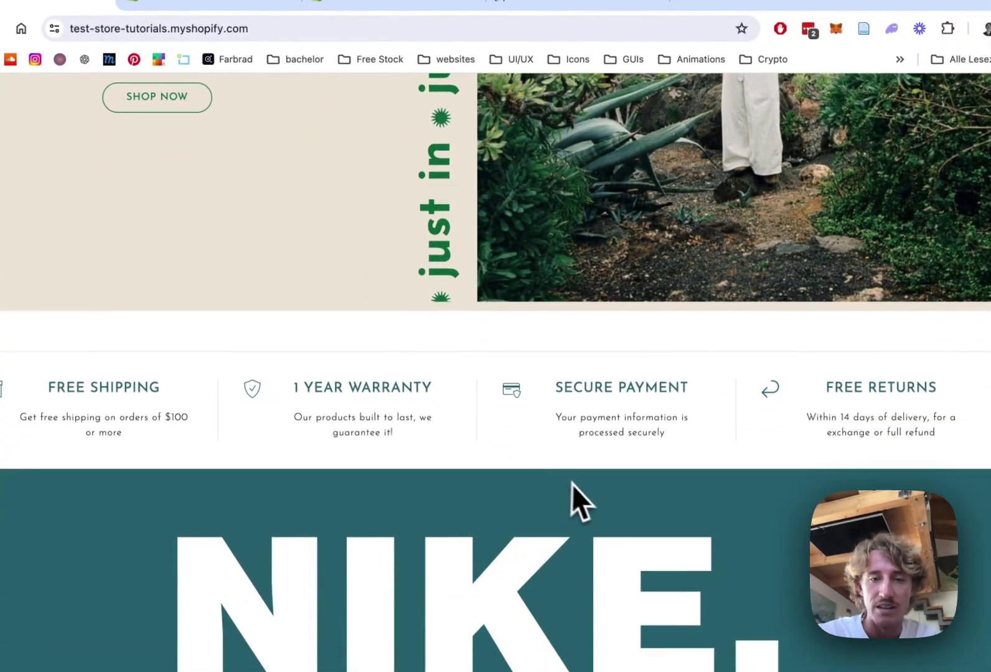
{"action": "scroll", "coordinate": [582, 489], "scroll_direction": "up", "scroll_amount": 8}
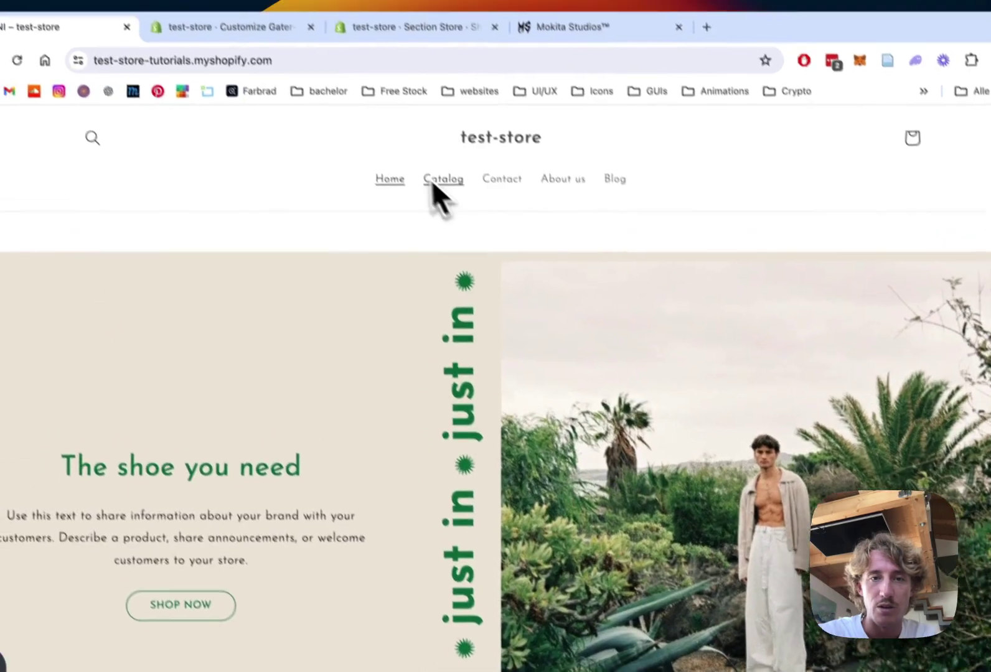
Step: Check the trust-badge row on the Catalog page and then the Contact page
{"action": "left_click", "coordinate": [436, 181]}
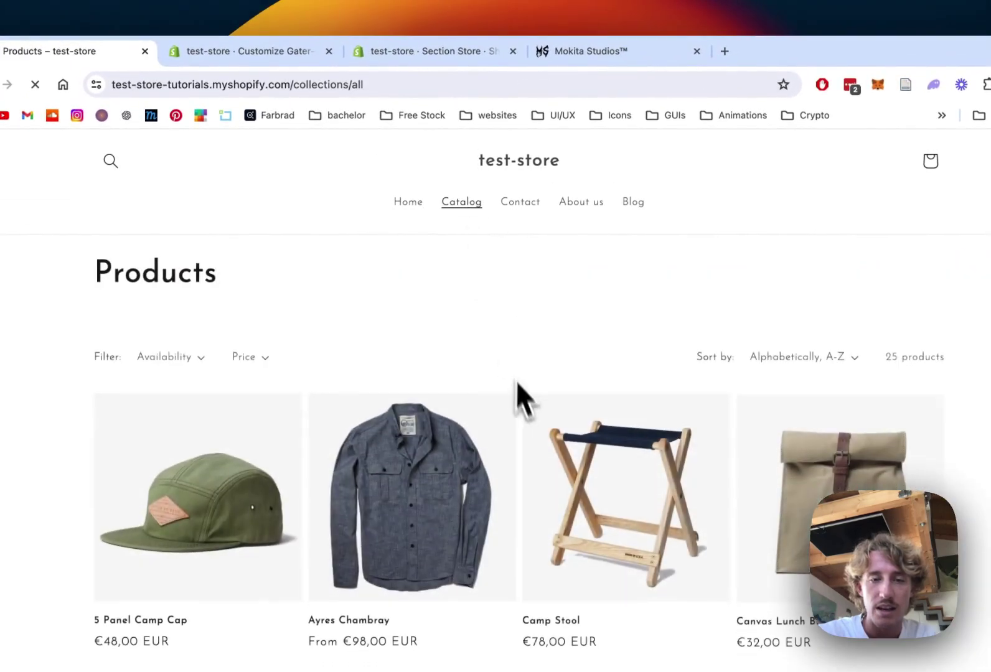
{"action": "scroll", "coordinate": [517, 399], "scroll_direction": "down", "scroll_amount": 15}
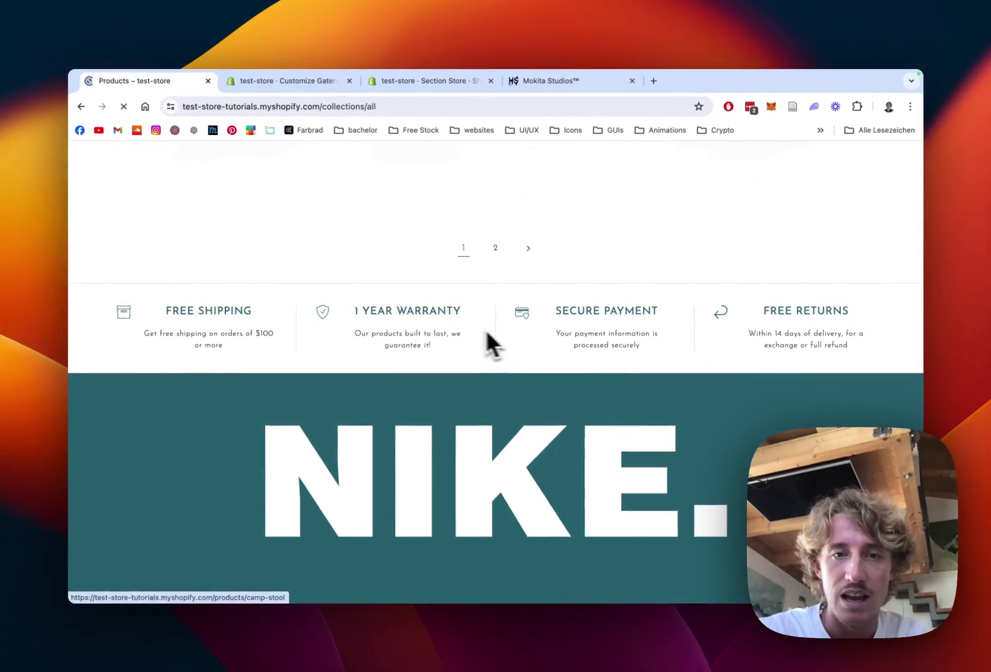
{"action": "scroll", "coordinate": [479, 346], "scroll_direction": "up", "scroll_amount": 1}
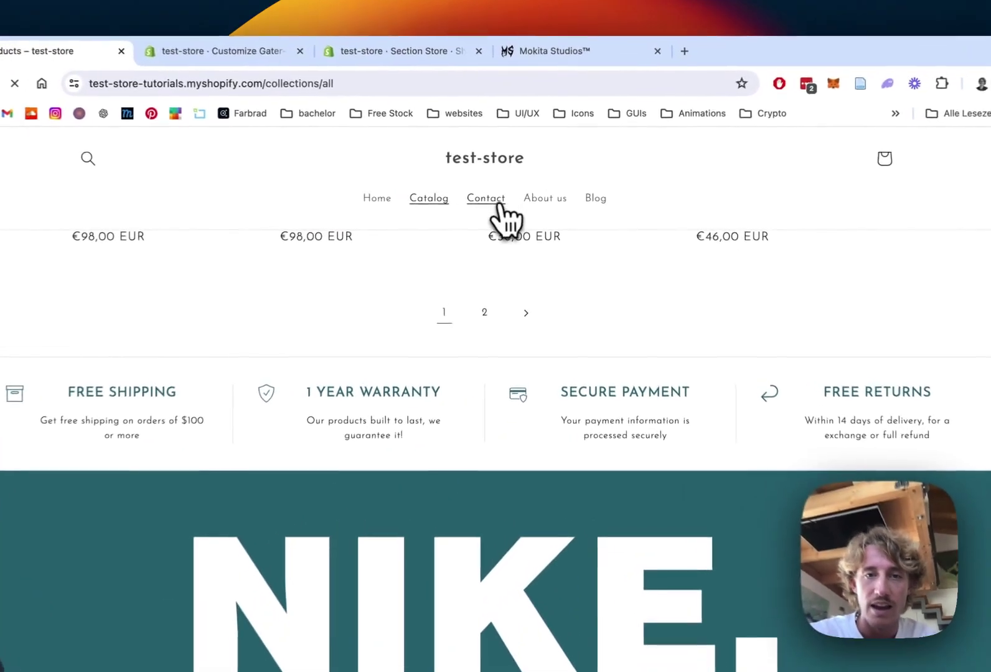
{"action": "left_click", "coordinate": [504, 201]}
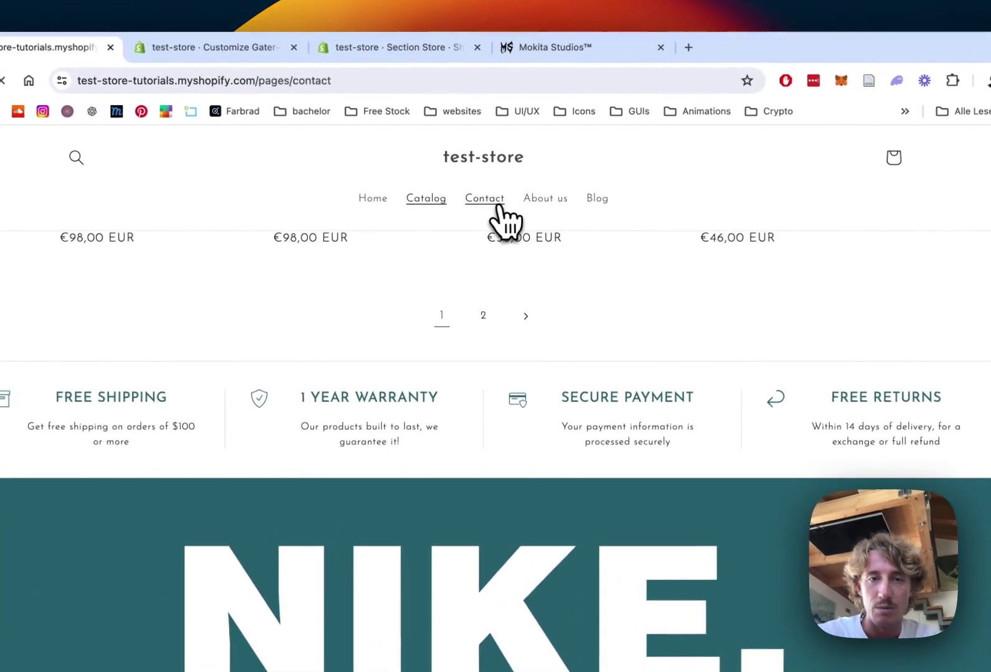
{"action": "scroll", "coordinate": [542, 405], "scroll_direction": "down", "scroll_amount": 6}
{"action": "scroll", "coordinate": [549, 421], "scroll_direction": "up", "scroll_amount": 1}
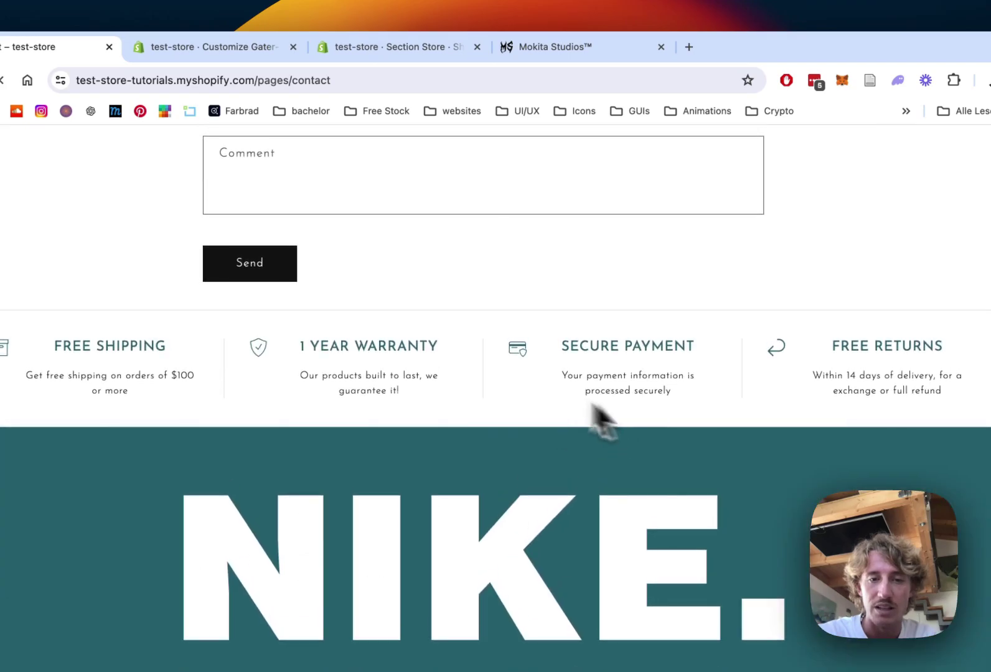
{"action": "scroll", "coordinate": [378, 380], "scroll_direction": "up", "scroll_amount": 6}
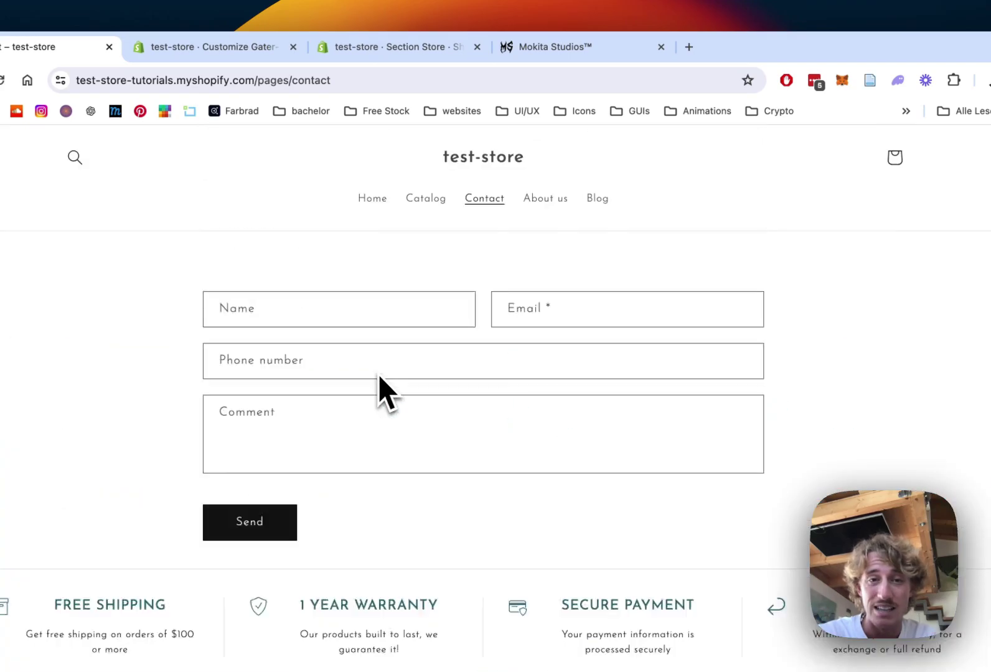
Step: Go back to the Home page and scroll to the four-column feature bar
{"action": "left_click", "coordinate": [376, 199]}
{"action": "scroll", "coordinate": [546, 458], "scroll_direction": "down", "scroll_amount": 10}
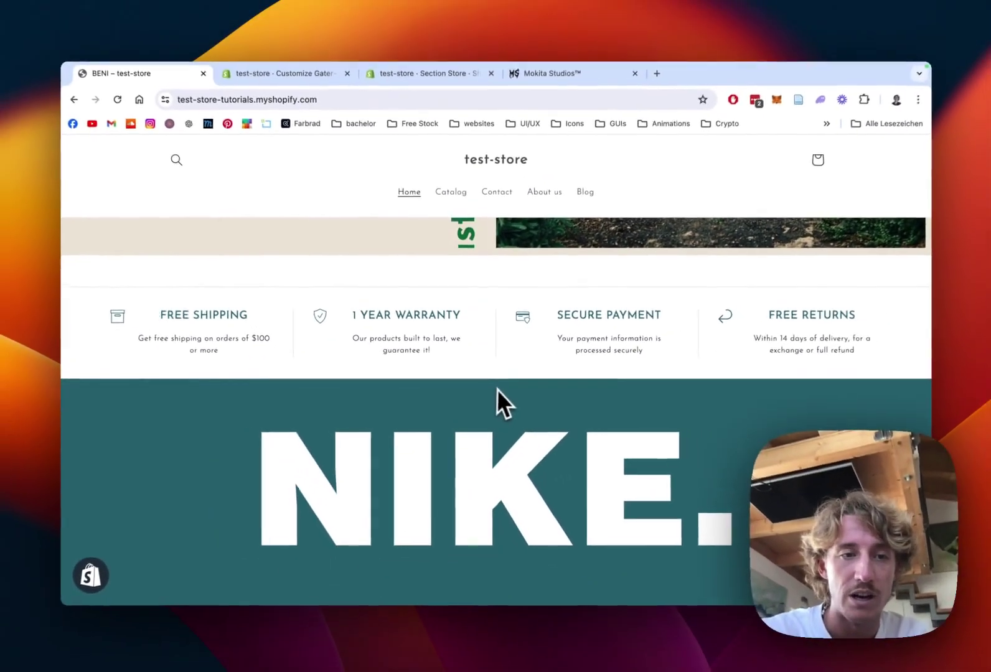
{"action": "scroll", "coordinate": [501, 392], "scroll_direction": "up", "scroll_amount": 1}
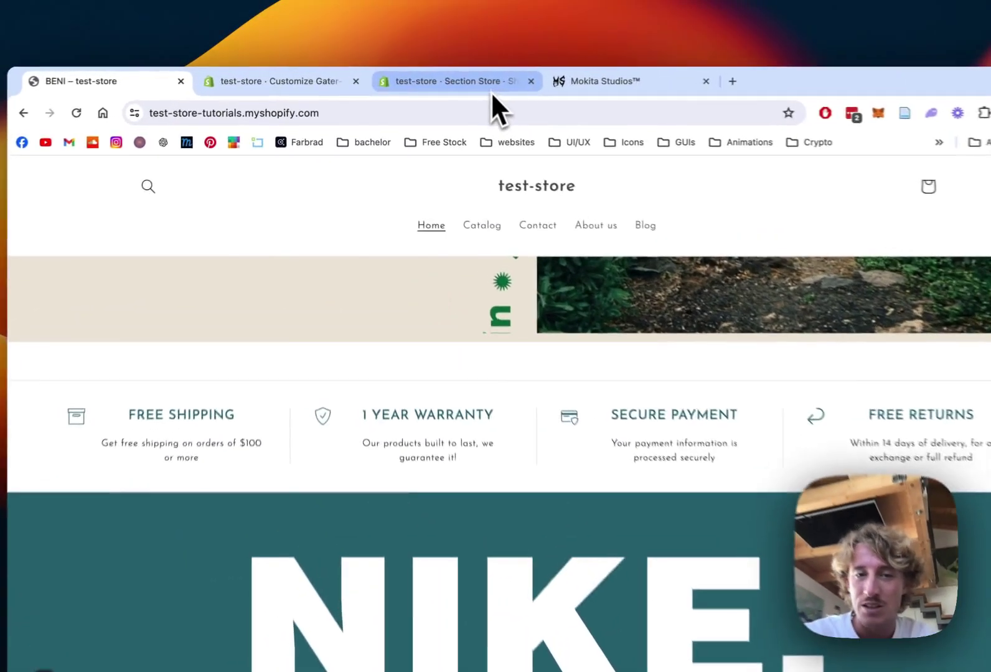
Step: Switch to the Section Store and scroll through its section listings
{"action": "left_click", "coordinate": [459, 88]}
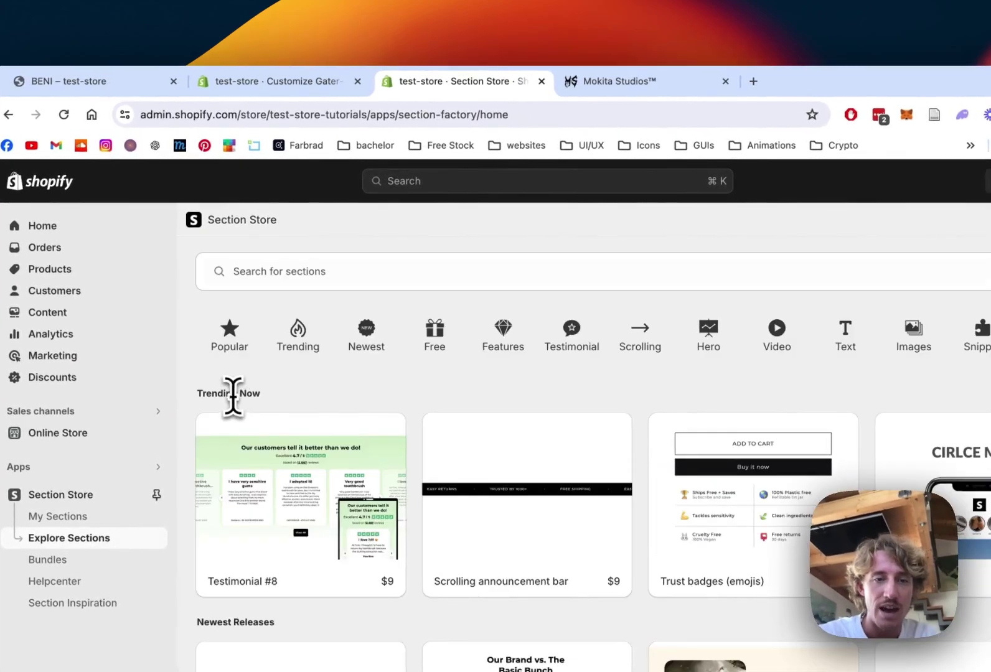
{"action": "scroll", "coordinate": [623, 370], "scroll_direction": "down", "scroll_amount": 2}
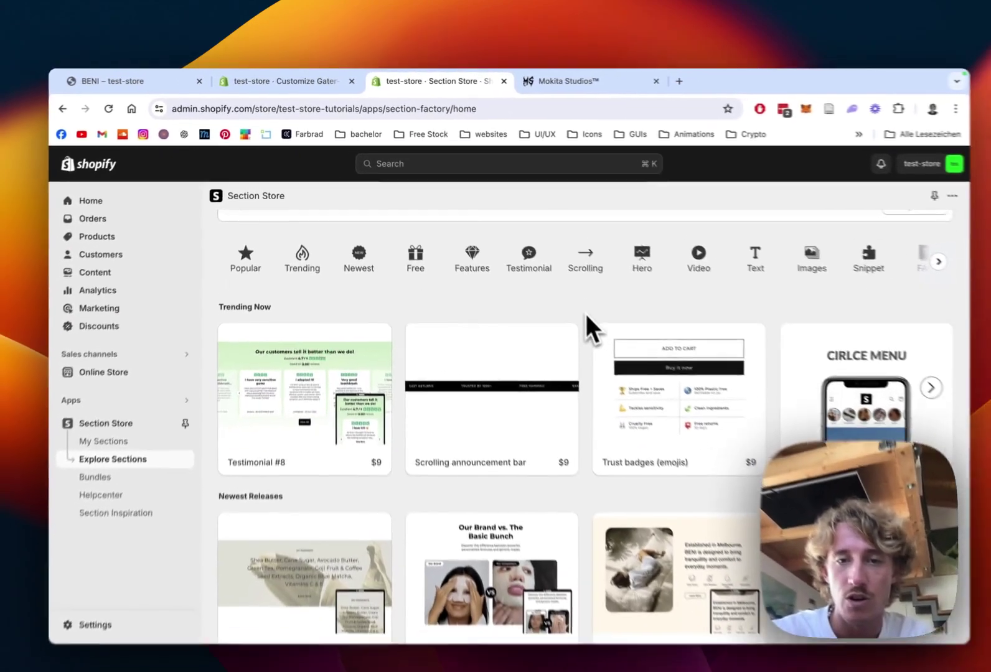
{"action": "scroll", "coordinate": [560, 286], "scroll_direction": "down", "scroll_amount": 2}
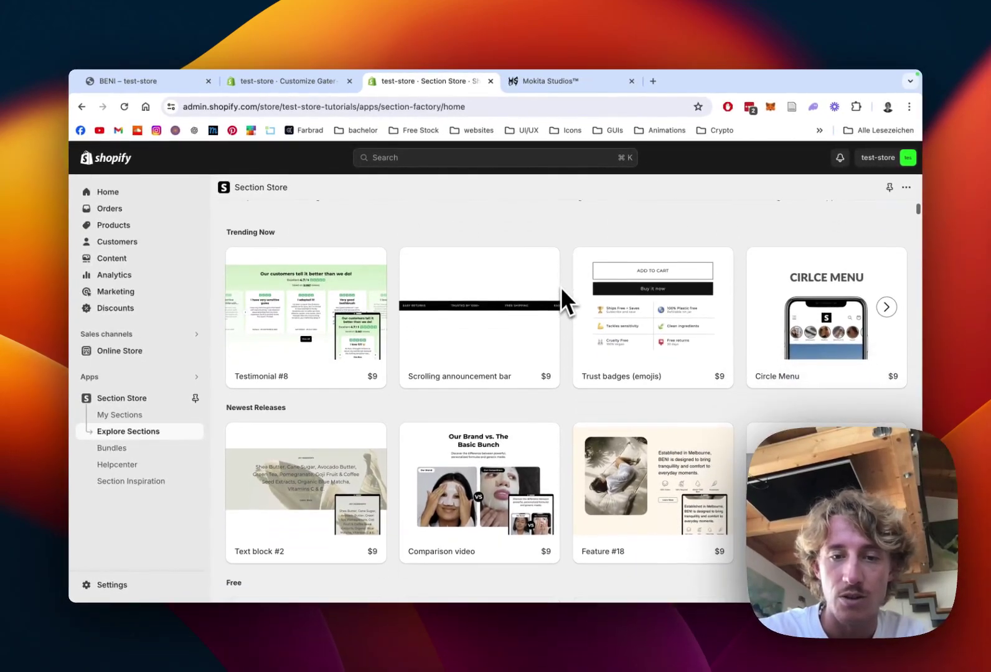
{"action": "scroll", "coordinate": [560, 288], "scroll_direction": "down", "scroll_amount": 1}
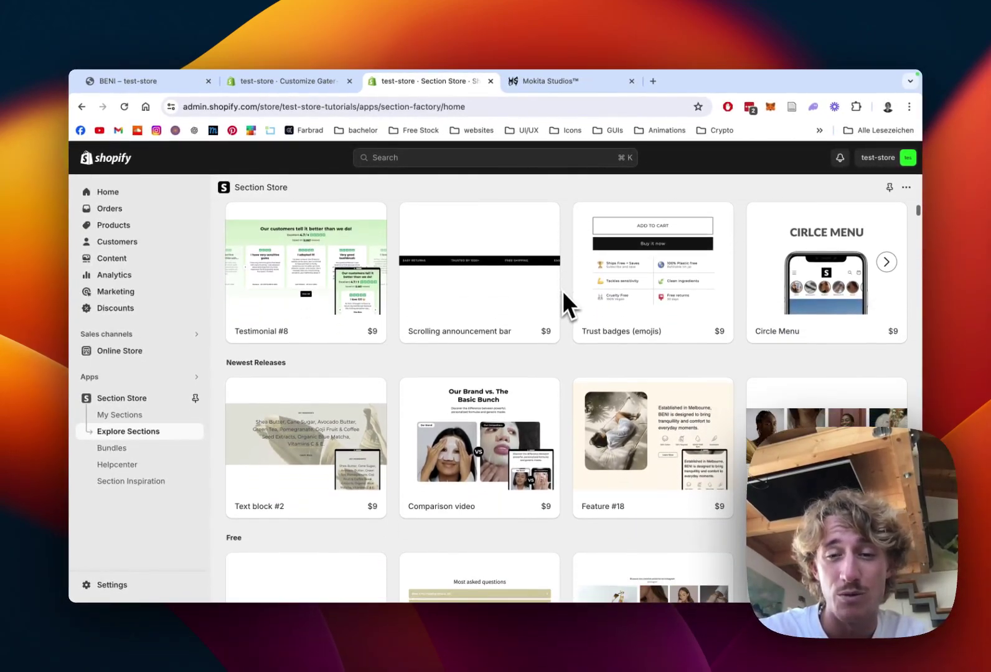
{"action": "scroll", "coordinate": [562, 290], "scroll_direction": "down", "scroll_amount": 1}
{"action": "scroll", "coordinate": [562, 291], "scroll_direction": "down", "scroll_amount": 1}
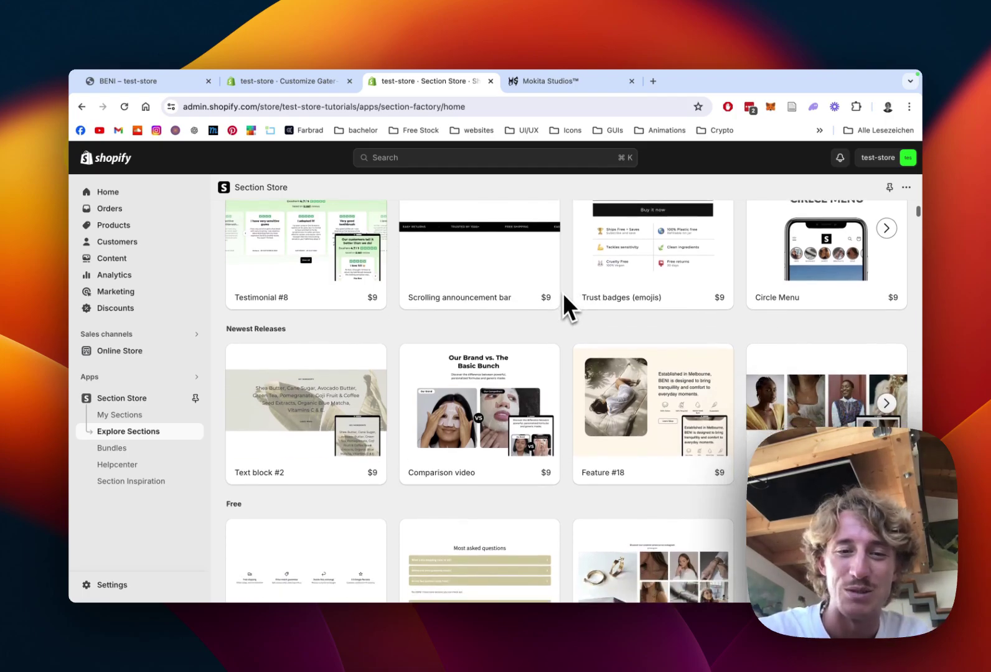
{"action": "scroll", "coordinate": [563, 293], "scroll_direction": "down", "scroll_amount": 2}
Step: Search the Section Store for 'feature #16'
{"action": "scroll", "coordinate": [563, 293], "scroll_direction": "up", "scroll_amount": 6}
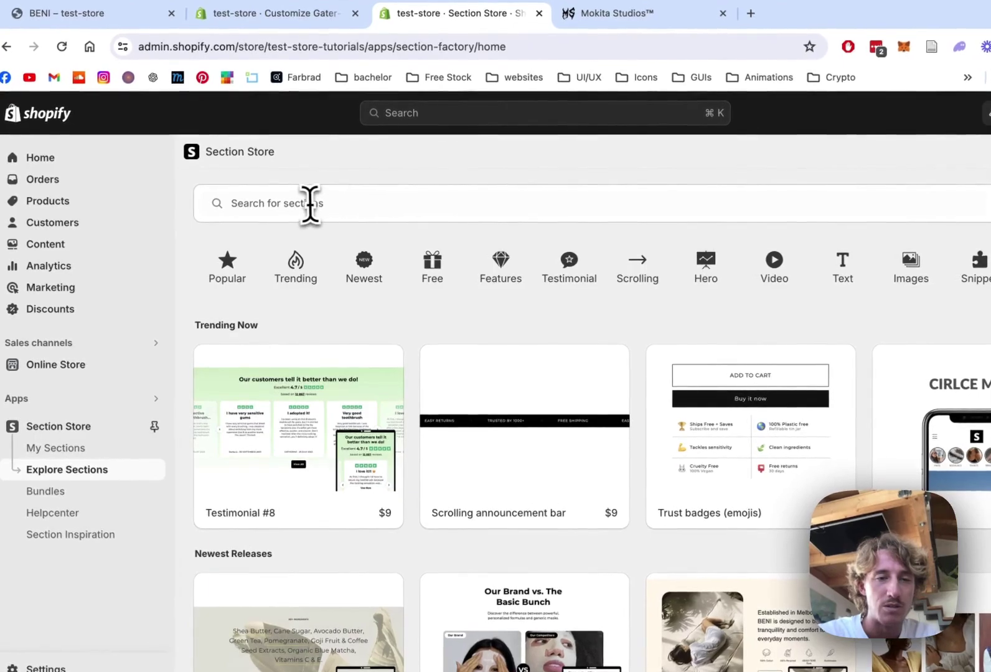
{"action": "left_click", "coordinate": [311, 211]}
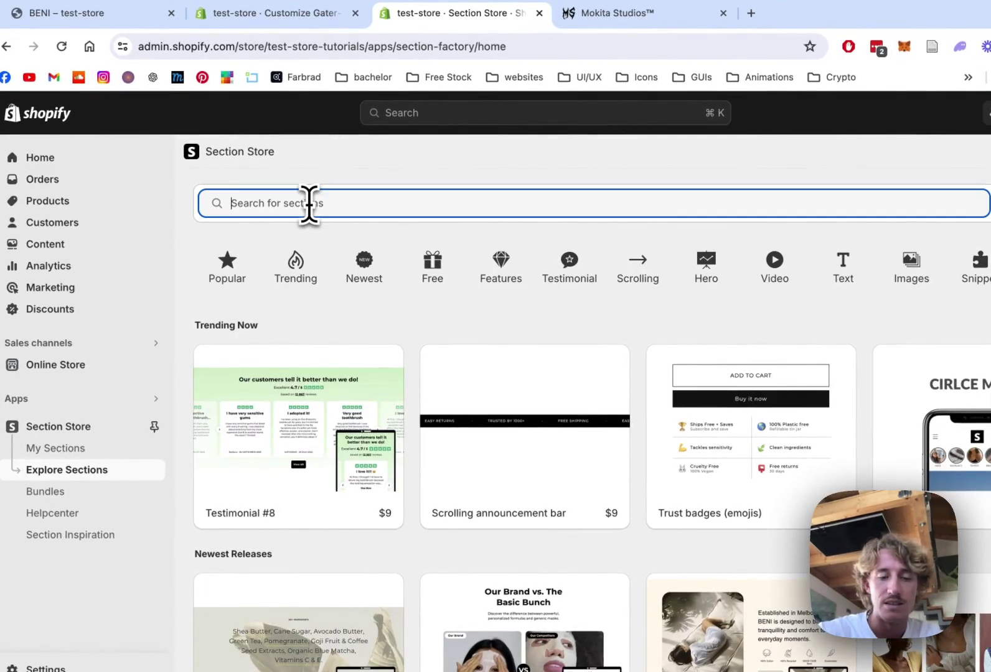
{"action": "type", "text": "feature #16"}
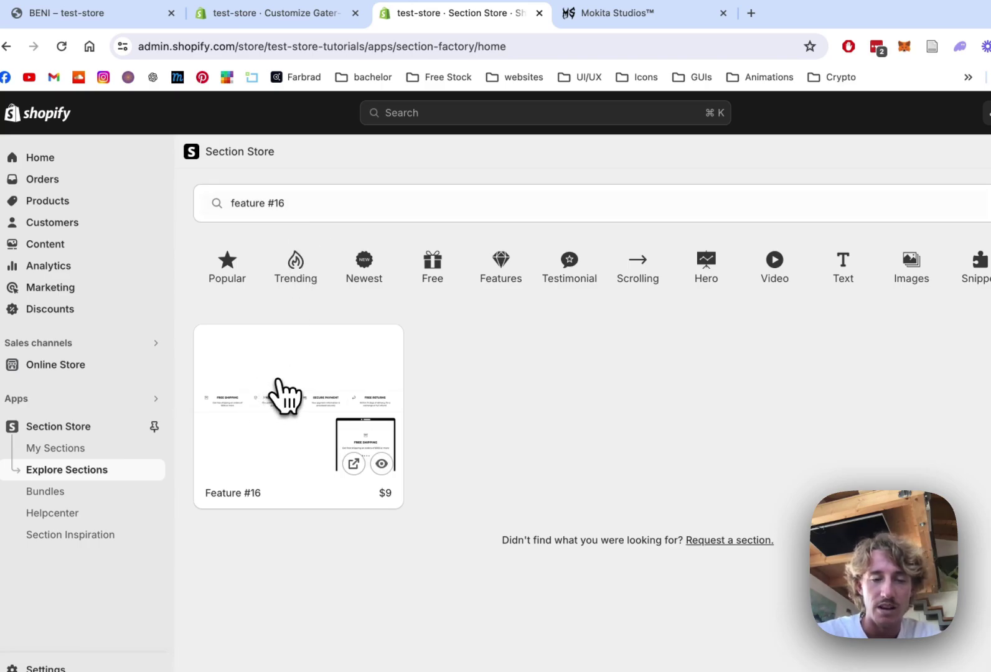
Step: Open the $9 Feature #16 detail page and page its preview gallery back to the first image
{"action": "left_click", "coordinate": [281, 394]}
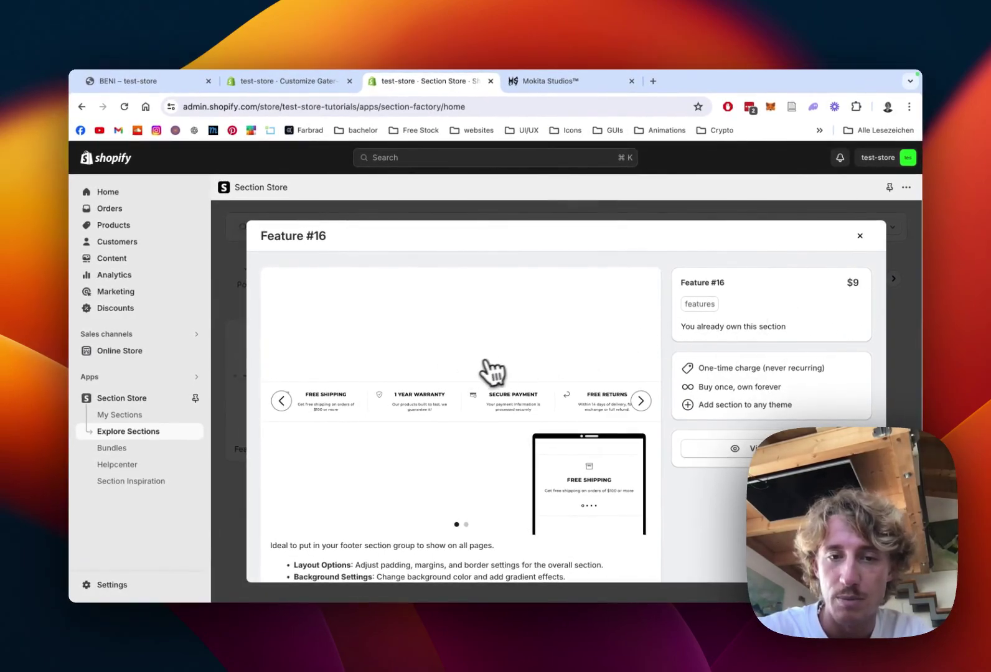
{"action": "scroll", "coordinate": [481, 374], "scroll_direction": "down", "scroll_amount": 1}
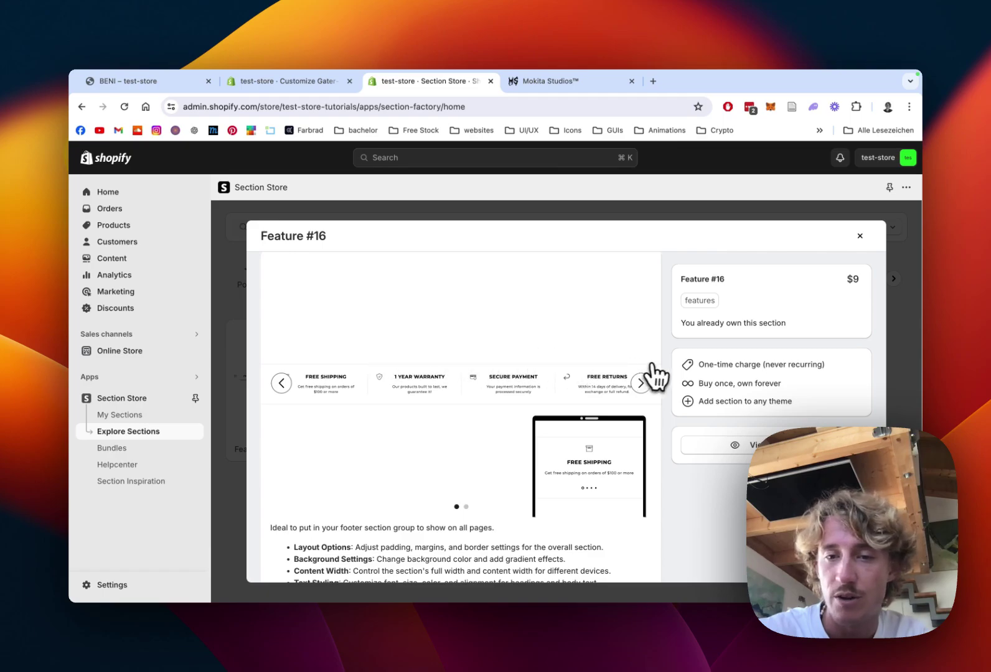
{"action": "scroll", "coordinate": [491, 371], "scroll_direction": "down", "scroll_amount": 1}
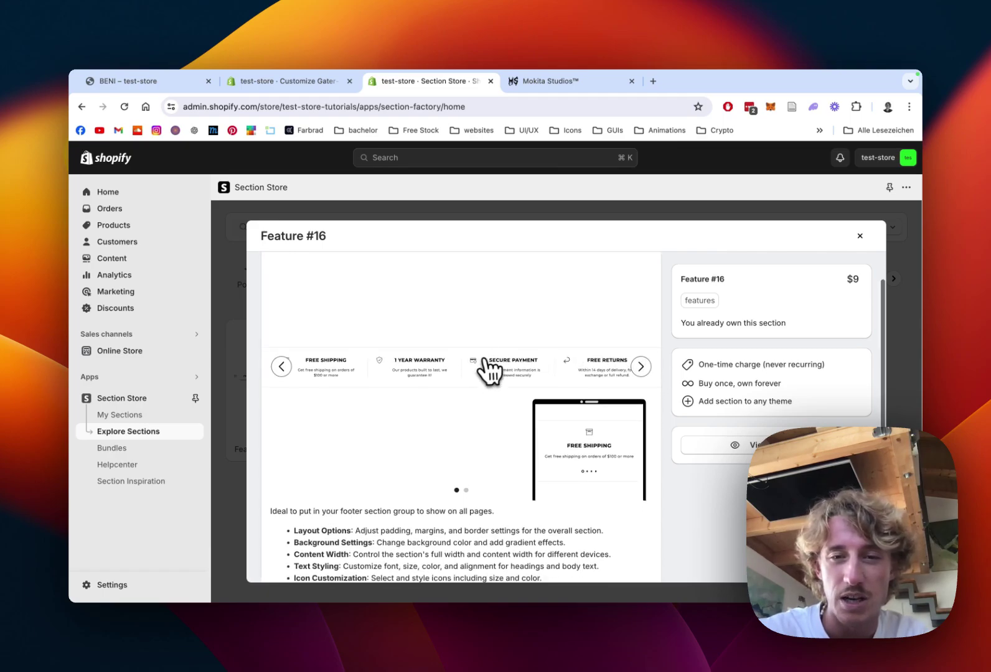
{"action": "scroll", "coordinate": [488, 372], "scroll_direction": "down", "scroll_amount": 2}
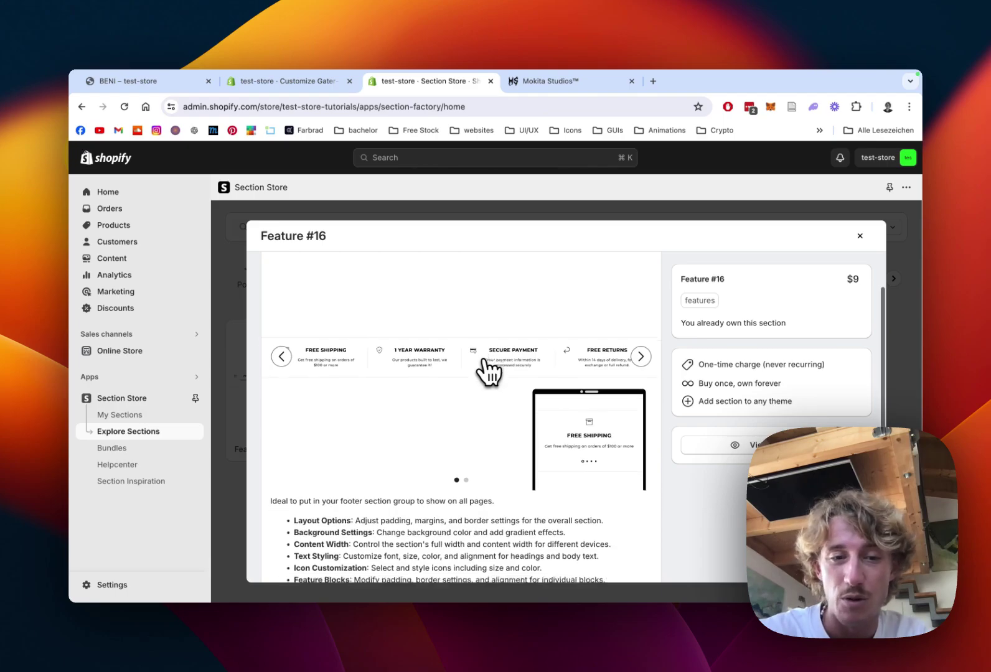
{"action": "scroll", "coordinate": [488, 372], "scroll_direction": "up", "scroll_amount": 4}
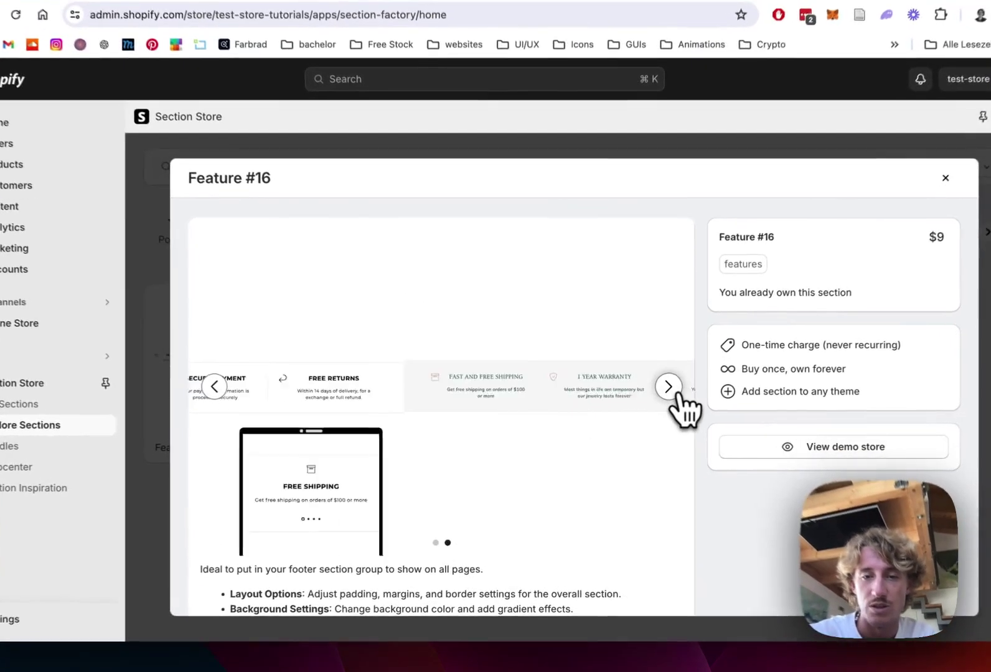
{"action": "left_click", "coordinate": [644, 402]}
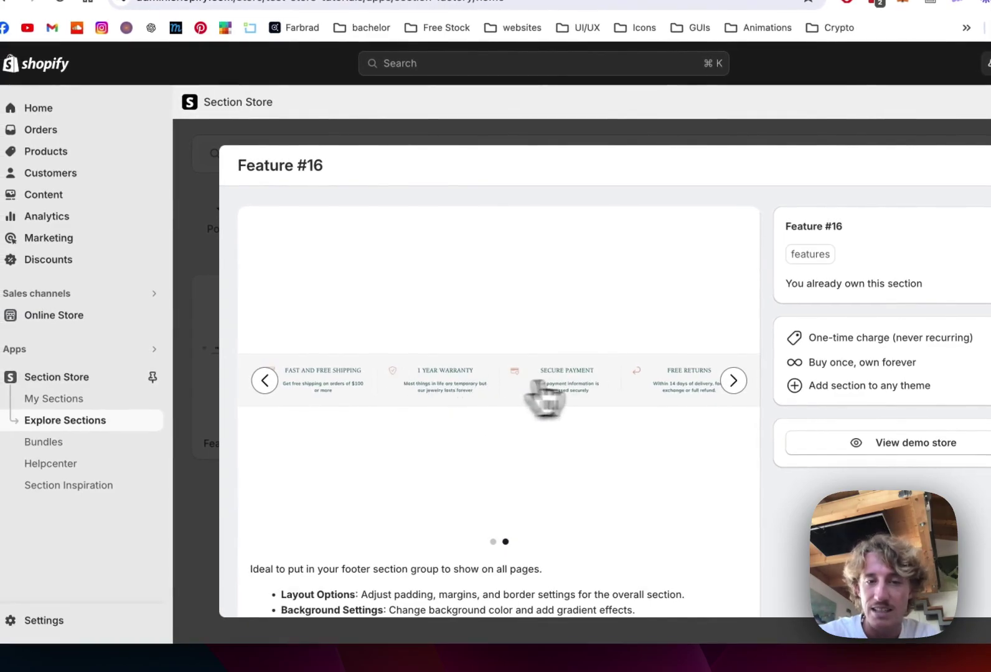
{"action": "left_click", "coordinate": [264, 381]}
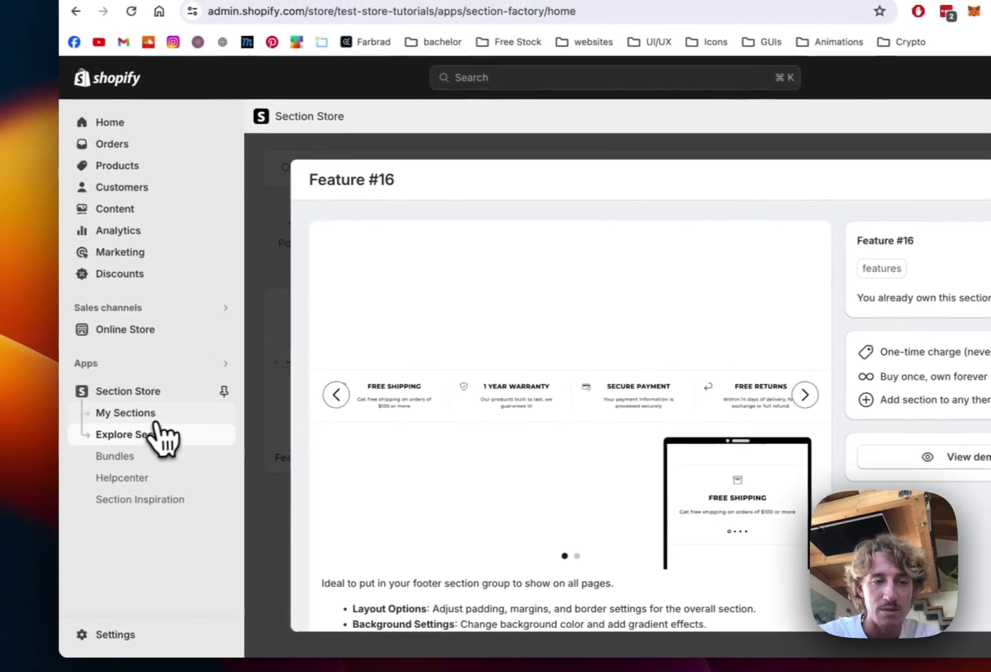
Step: Check My sections and see which themes Feature #16 can be added to, without choosing one
{"action": "left_click", "coordinate": [168, 421]}
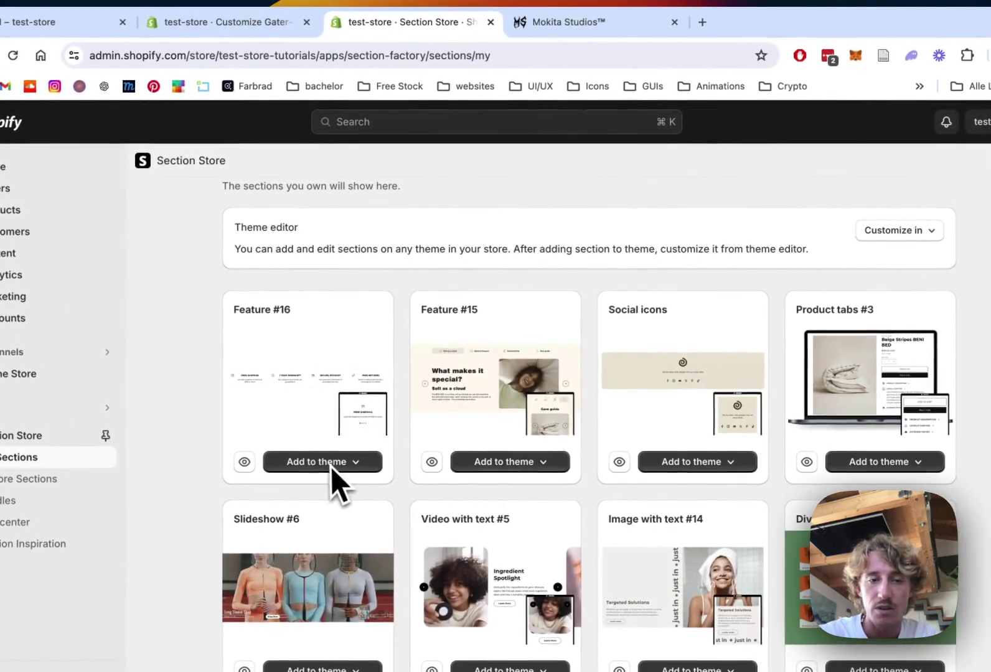
{"action": "left_click", "coordinate": [459, 454]}
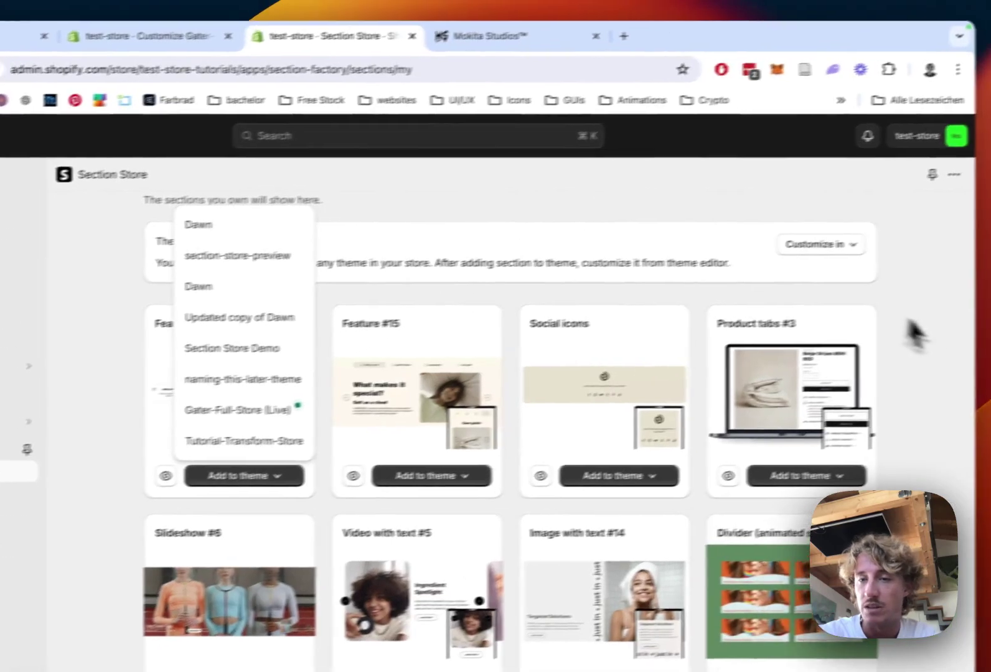
{"action": "left_click", "coordinate": [987, 330]}
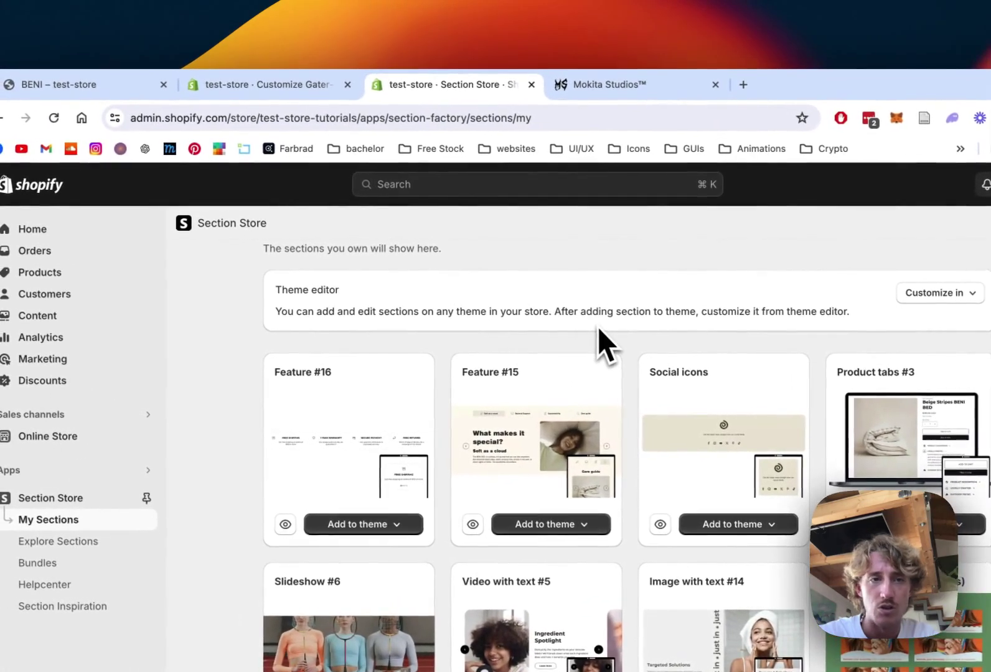
Step: In the live theme editor, hide the old SS - Feature #16 section under Footer
{"action": "left_click", "coordinate": [267, 87]}
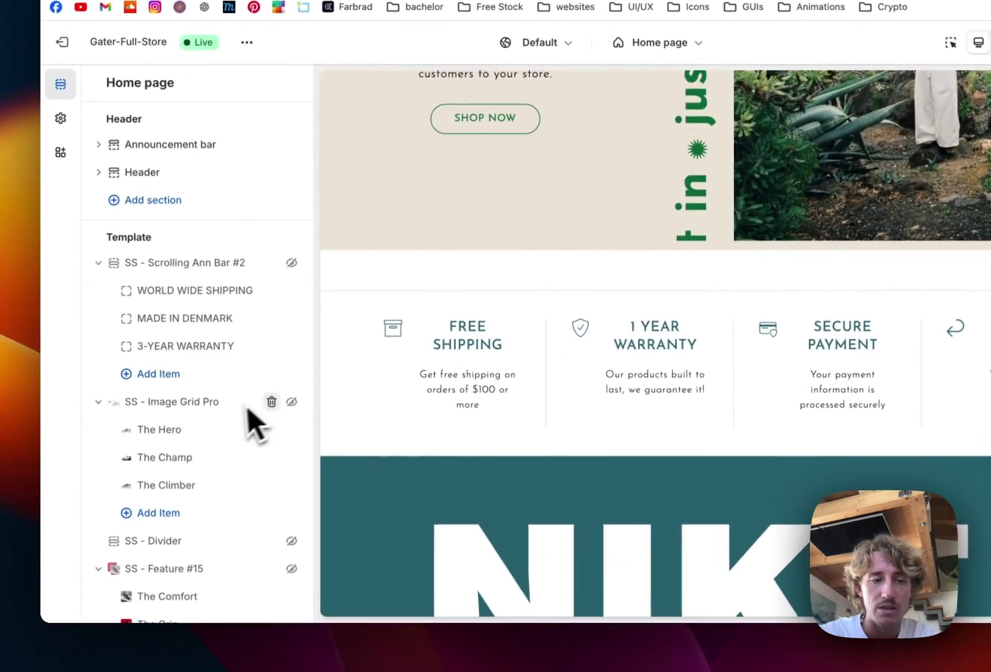
{"action": "scroll", "coordinate": [180, 571], "scroll_direction": "down", "scroll_amount": 10}
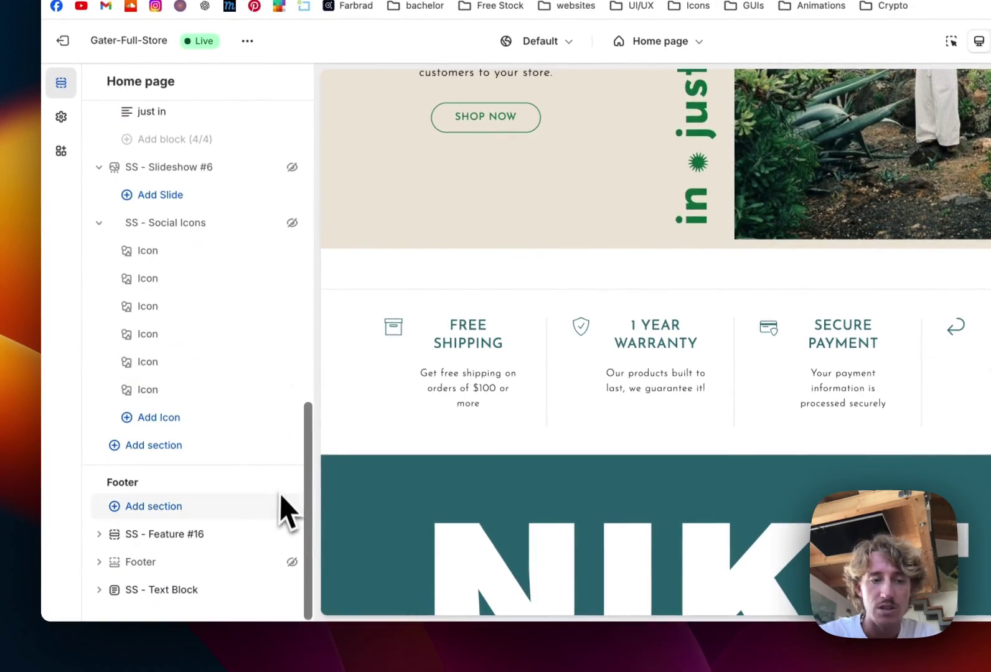
{"action": "left_click", "coordinate": [293, 534]}
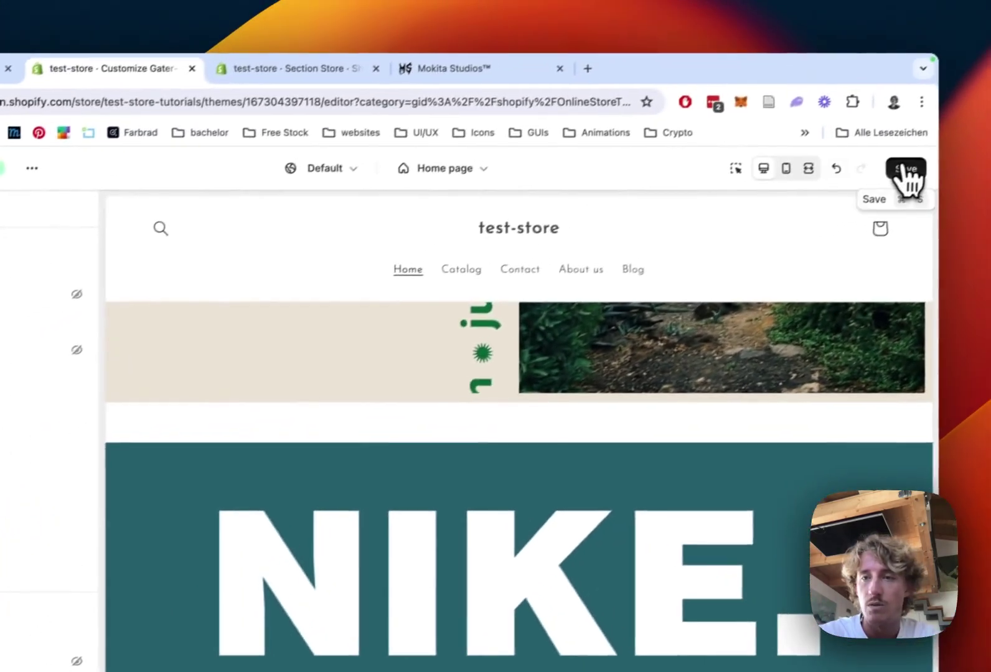
{"action": "left_click", "coordinate": [907, 173]}
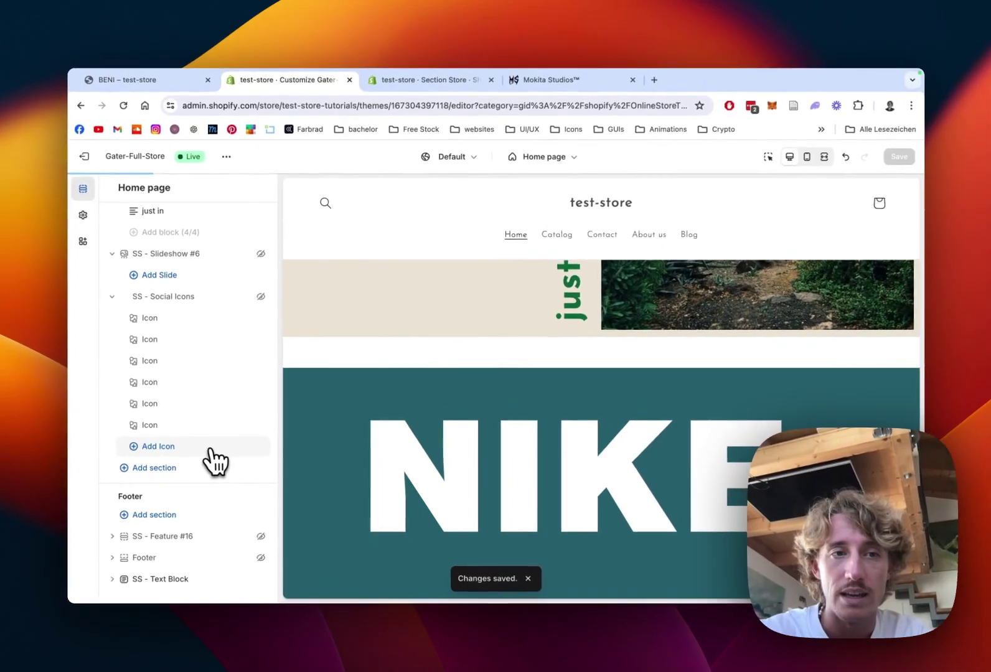
Step: Add a new SS - Feature #16 section to the Footer, found by searching 'feature'
{"action": "scroll", "coordinate": [215, 461], "scroll_direction": "up", "scroll_amount": 1}
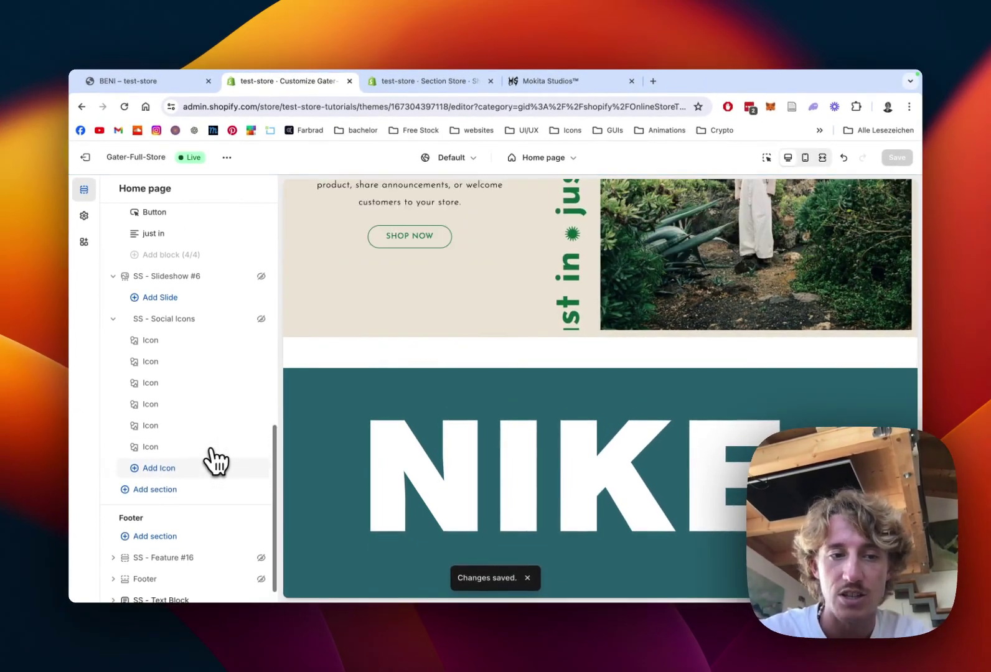
{"action": "scroll", "coordinate": [168, 535], "scroll_direction": "down", "scroll_amount": 1}
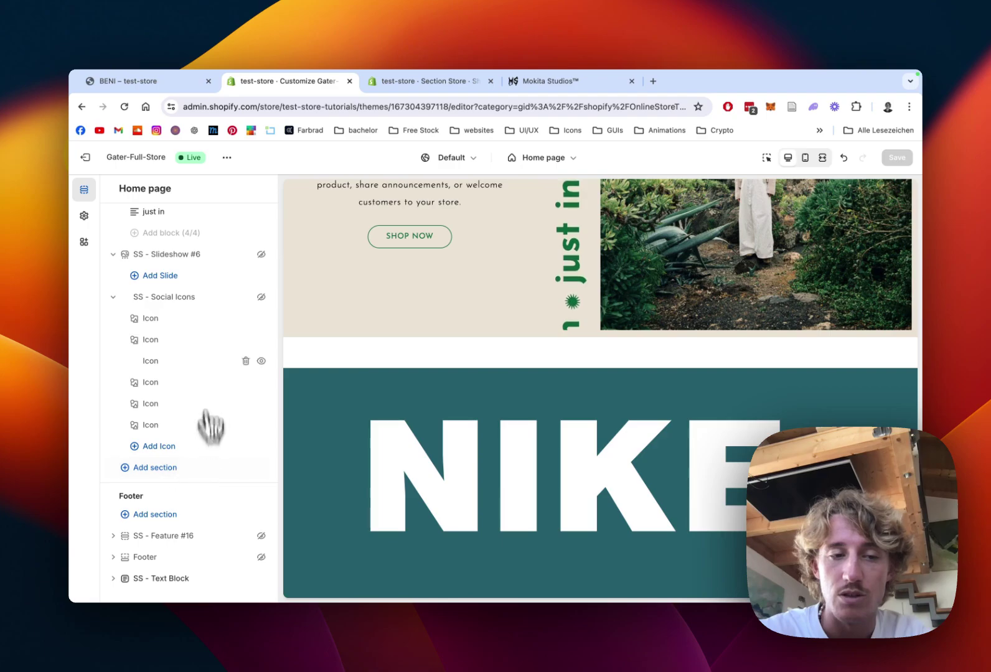
{"action": "scroll", "coordinate": [181, 336], "scroll_direction": "down", "scroll_amount": 1}
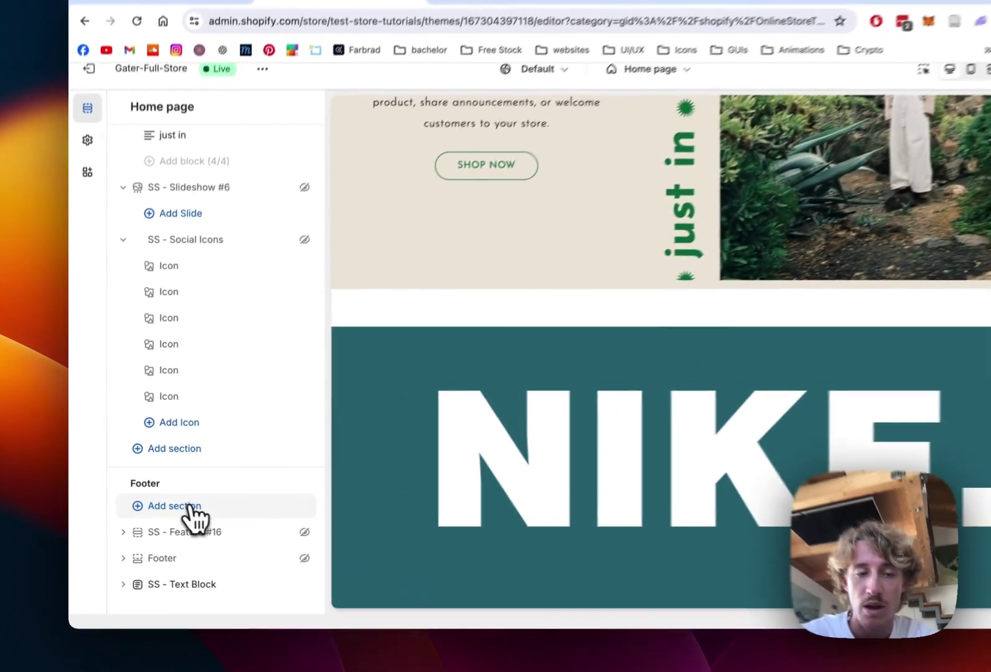
{"action": "left_click", "coordinate": [167, 504]}
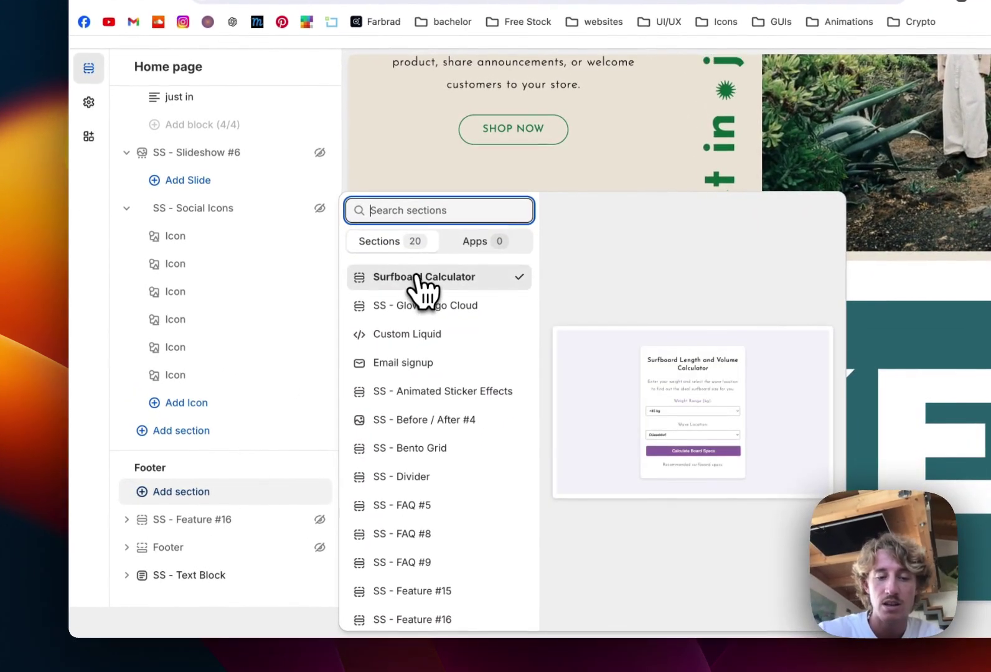
{"action": "type", "text": "feature"}
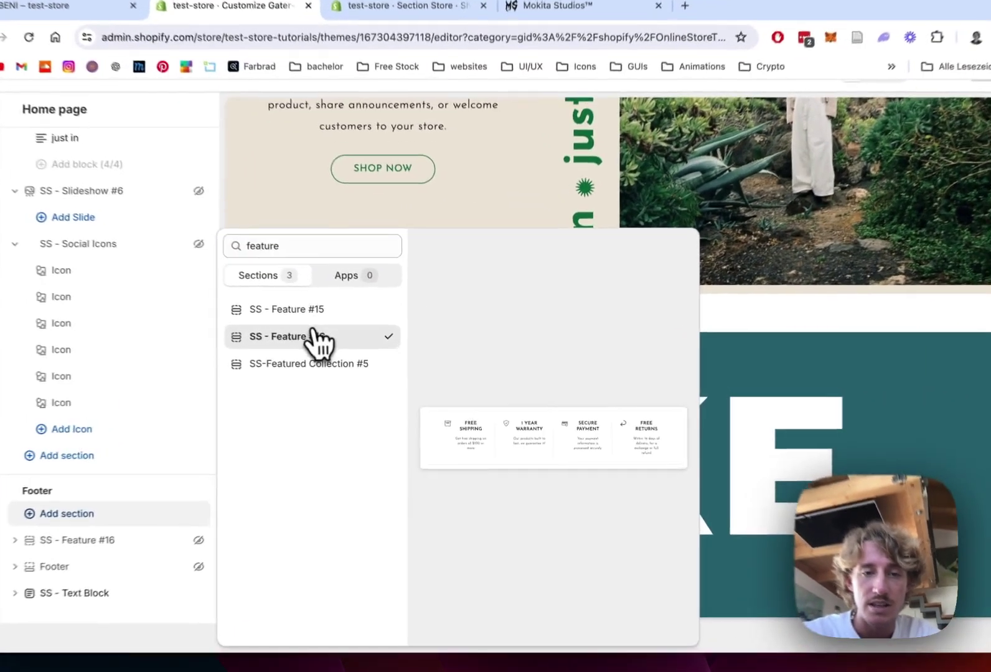
{"action": "left_click", "coordinate": [350, 346]}
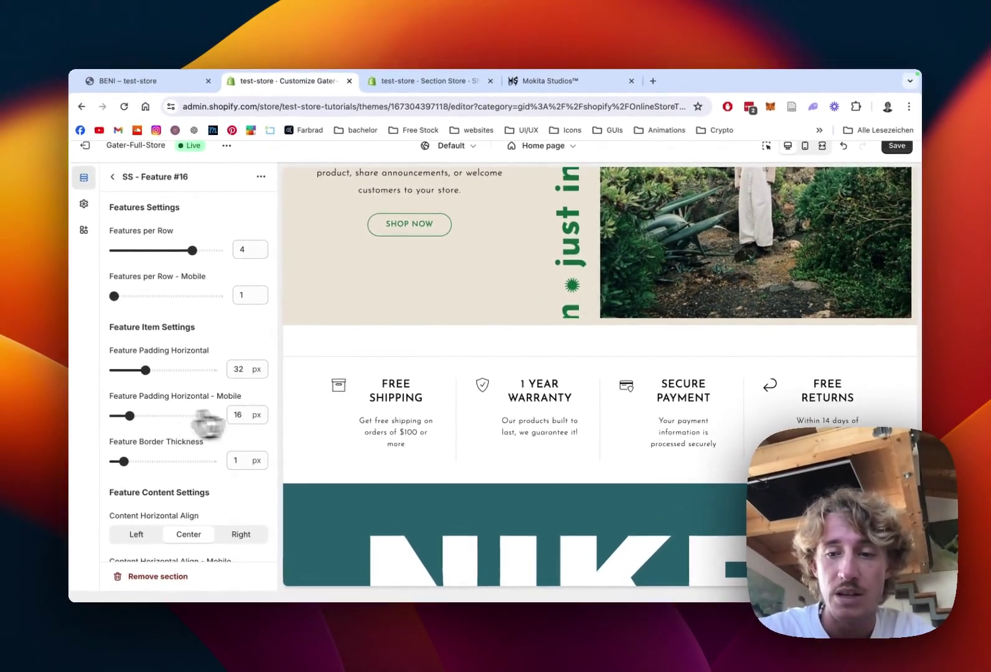
{"action": "scroll", "coordinate": [438, 440], "scroll_direction": "down", "scroll_amount": 2}
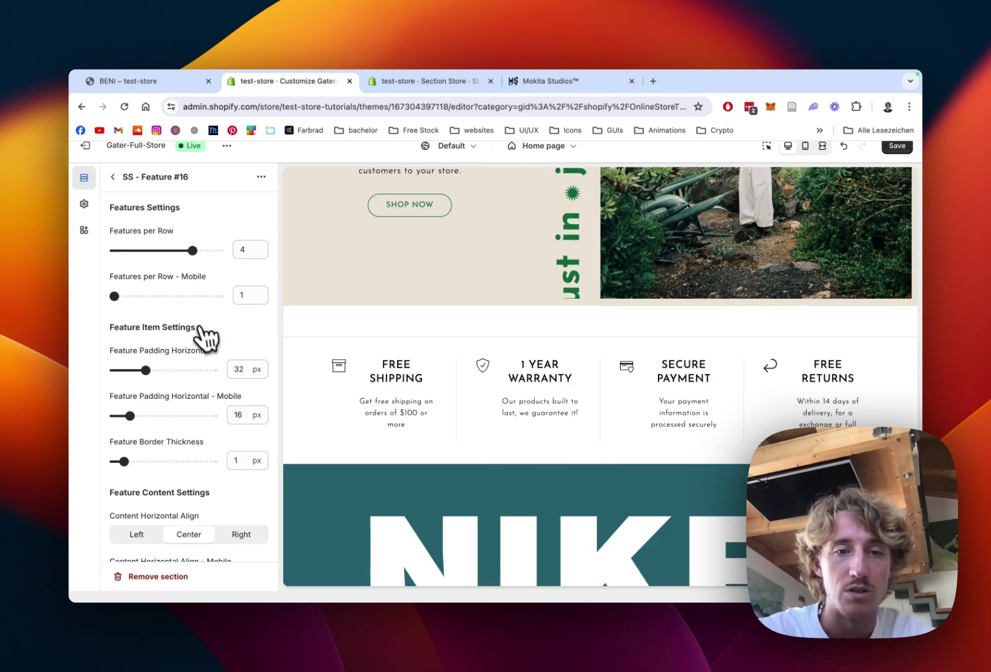
{"action": "scroll", "coordinate": [207, 333], "scroll_direction": "down", "scroll_amount": 15}
{"action": "scroll", "coordinate": [209, 332], "scroll_direction": "up", "scroll_amount": 5}
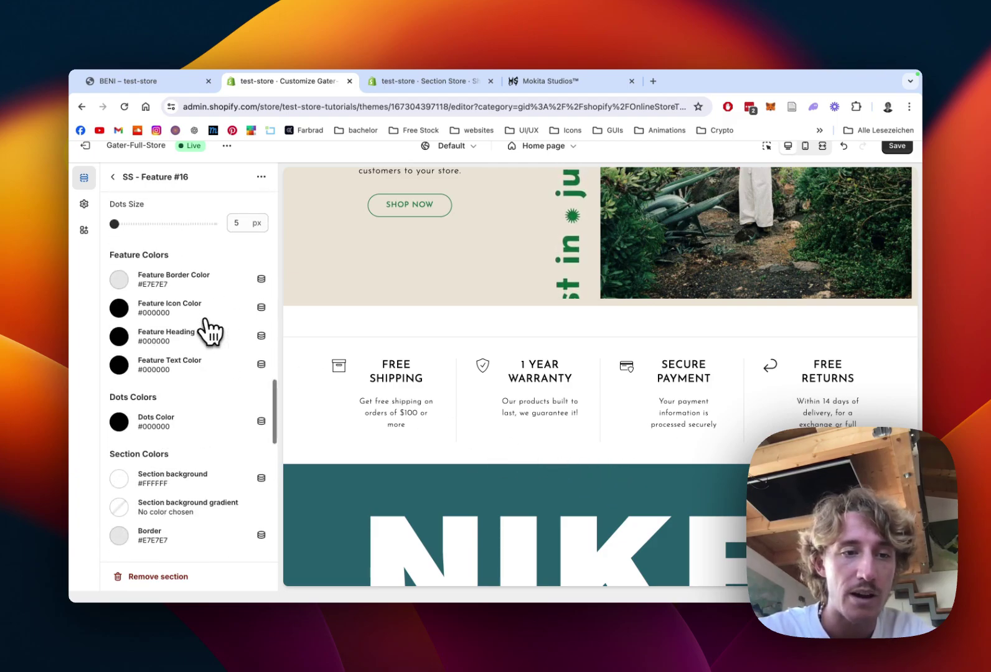
{"action": "scroll", "coordinate": [208, 330], "scroll_direction": "up", "scroll_amount": 4}
{"action": "scroll", "coordinate": [167, 364], "scroll_direction": "down", "scroll_amount": 5}
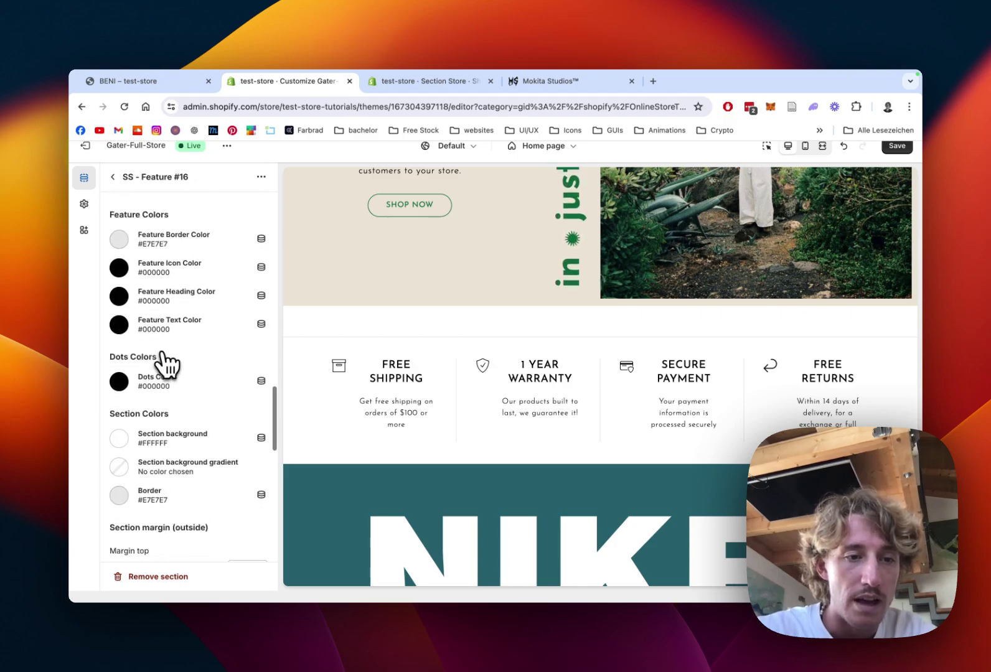
Step: Set the Feature #16 section background to teal #2B6A78
{"action": "left_click", "coordinate": [119, 439]}
{"action": "left_click", "coordinate": [199, 433]}
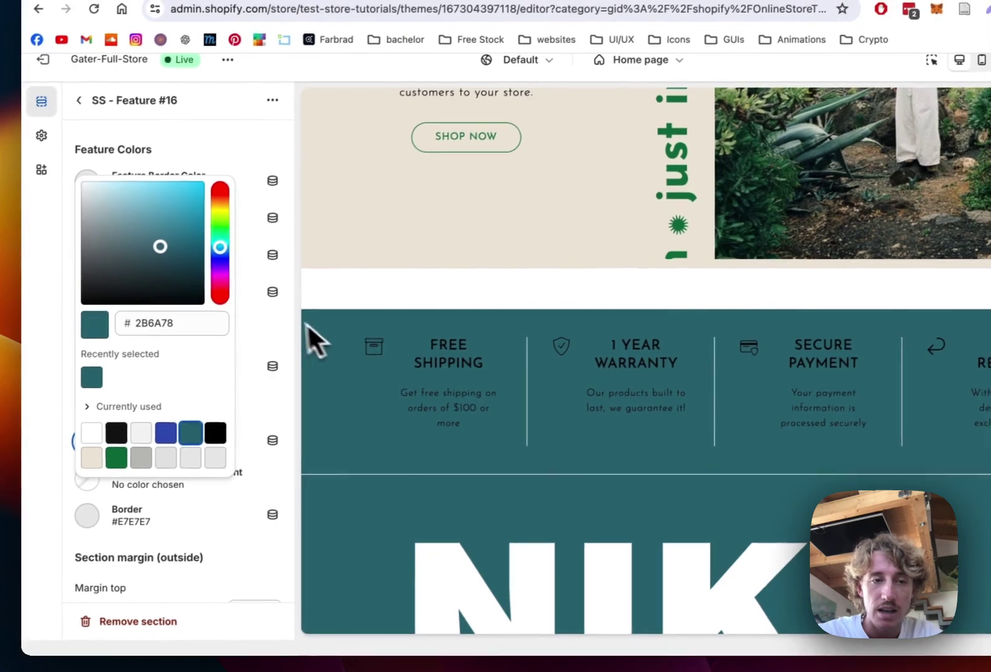
{"action": "left_click", "coordinate": [340, 326]}
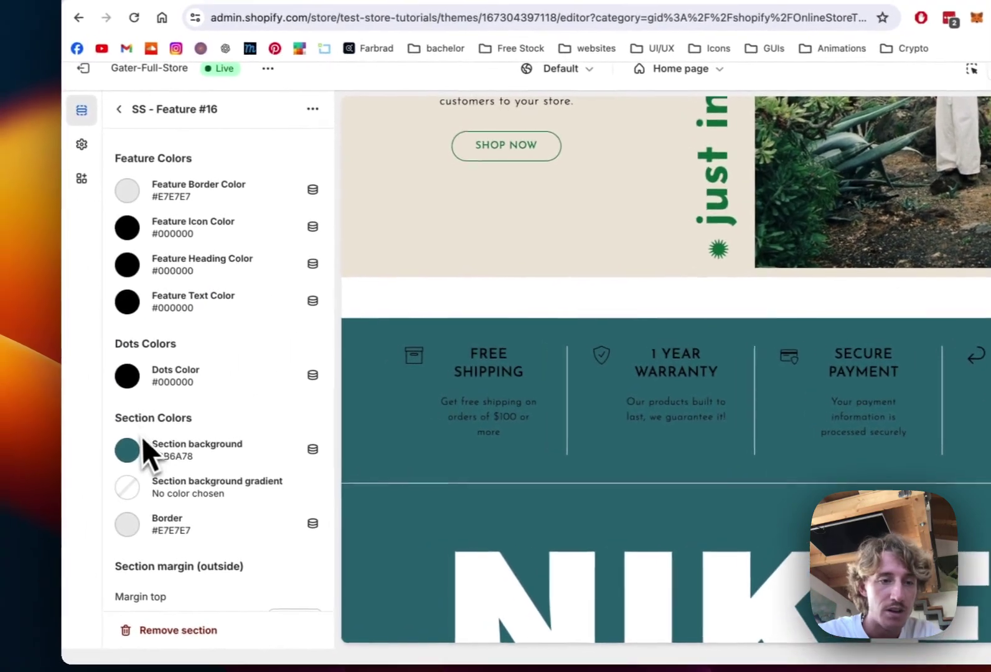
Step: Make the feature icons, headings and description text white
{"action": "left_click", "coordinate": [131, 224]}
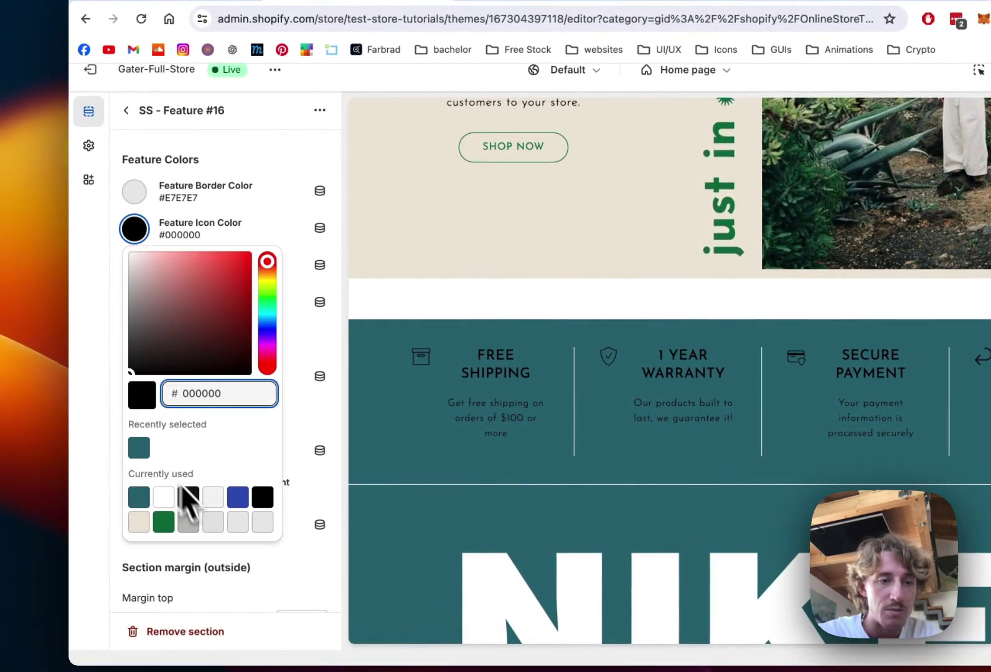
{"action": "left_click", "coordinate": [333, 248]}
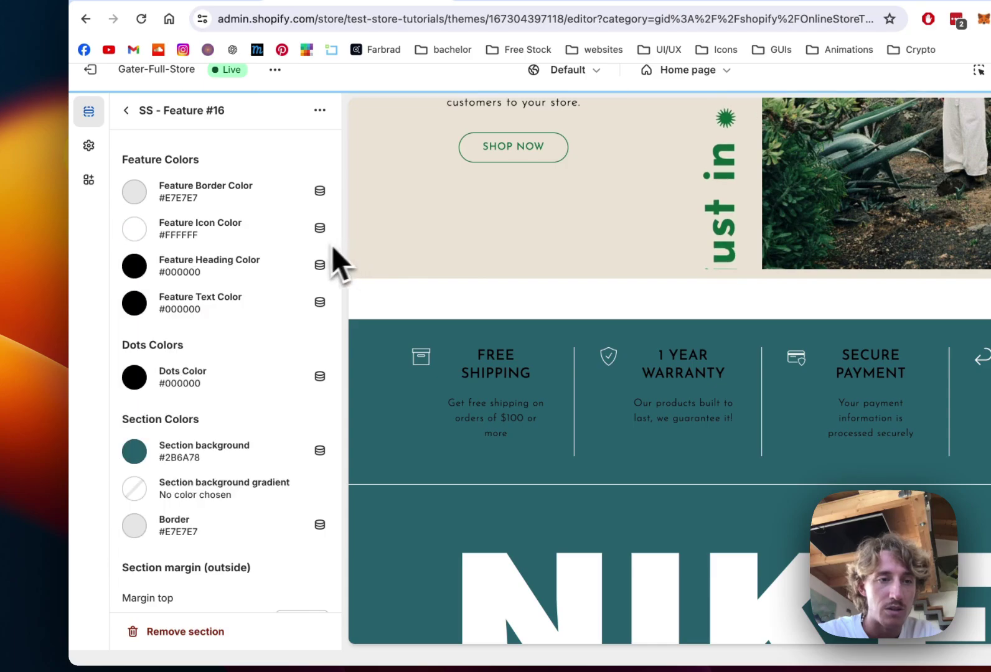
{"action": "left_click", "coordinate": [145, 272]}
{"action": "left_click", "coordinate": [335, 316]}
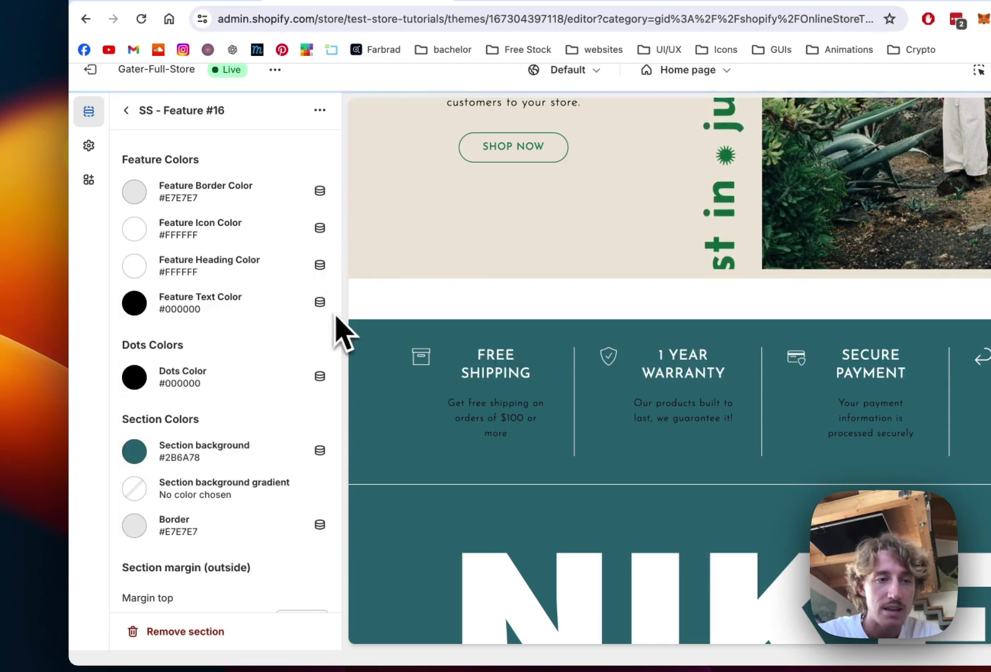
{"action": "left_click", "coordinate": [136, 305]}
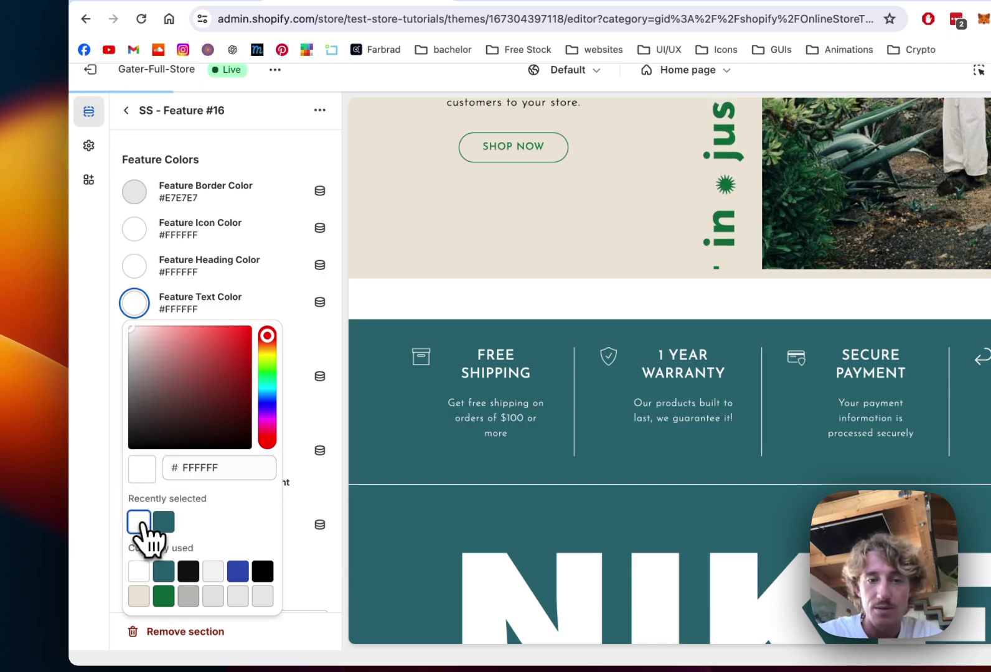
{"action": "left_click", "coordinate": [341, 322]}
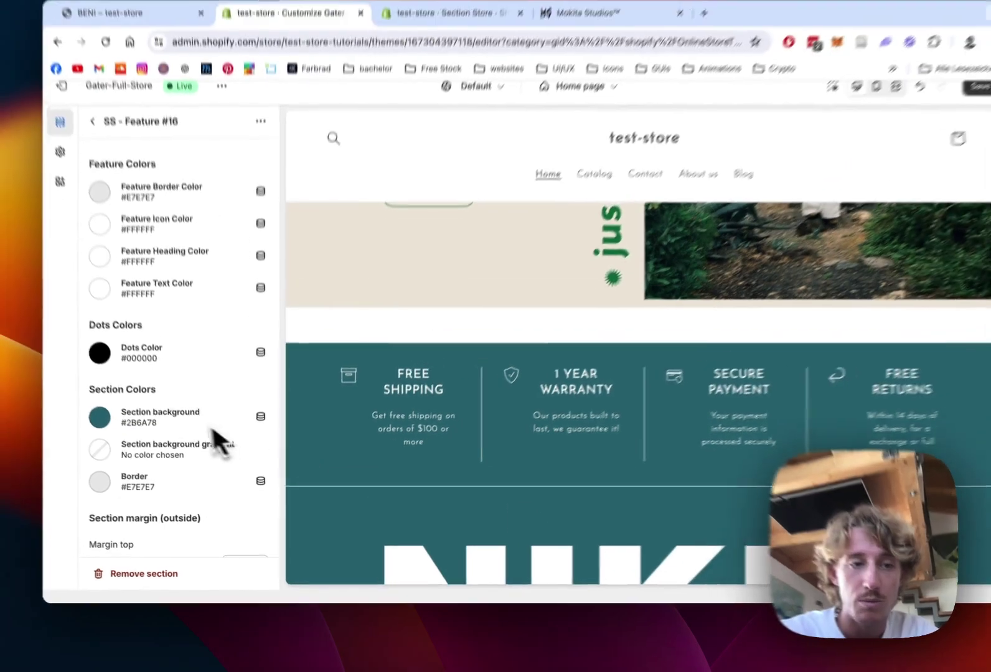
Step: Set the border colour to white, try it transparent, then undo back to #FFFFFF
{"action": "scroll", "coordinate": [212, 429], "scroll_direction": "up", "scroll_amount": 1}
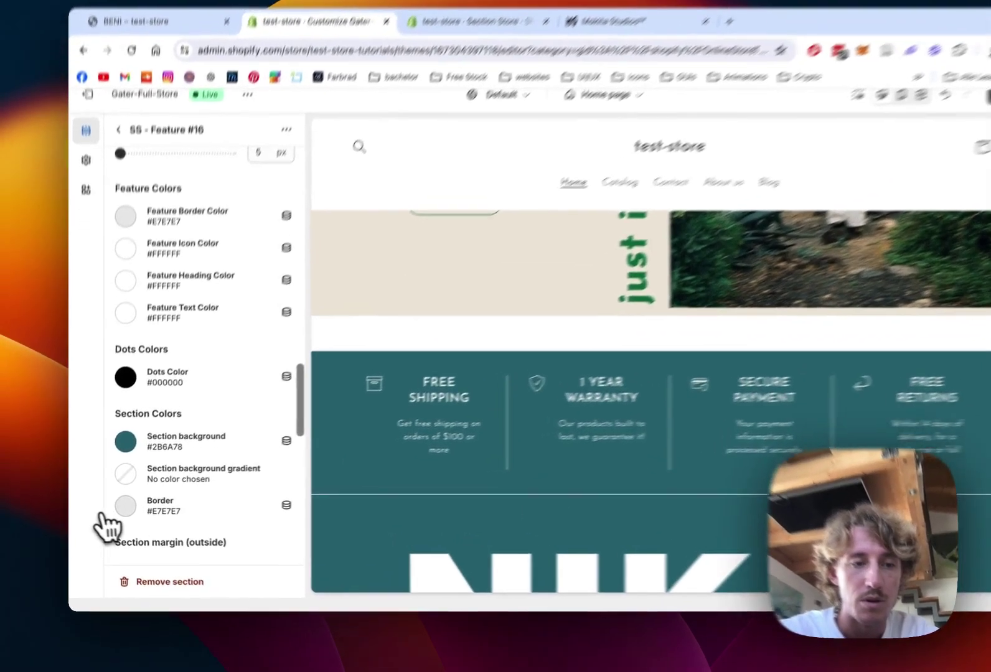
{"action": "left_click", "coordinate": [119, 509]}
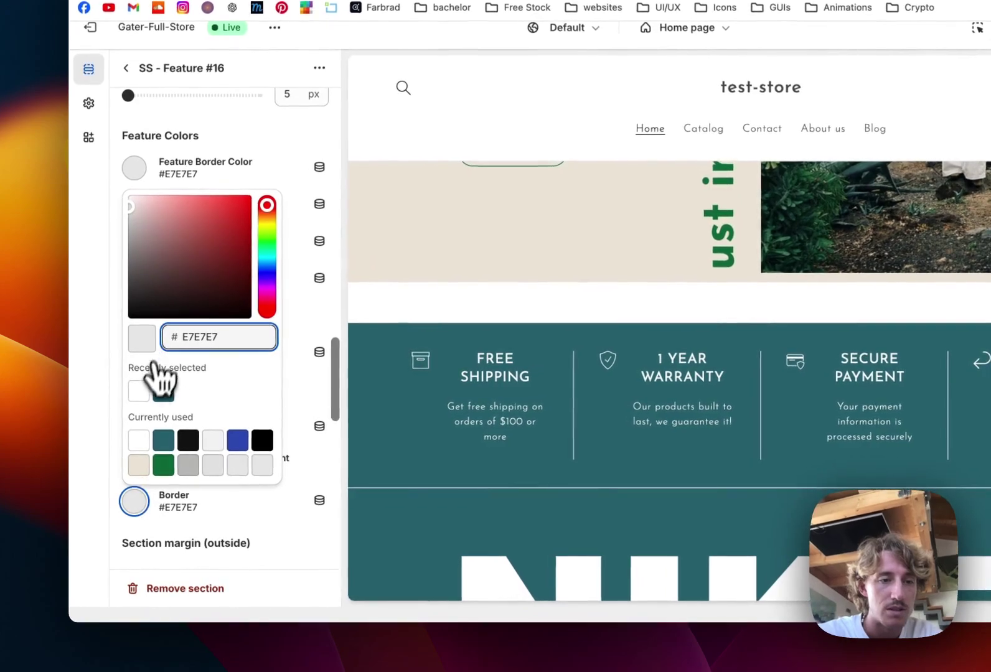
{"action": "left_click", "coordinate": [139, 392]}
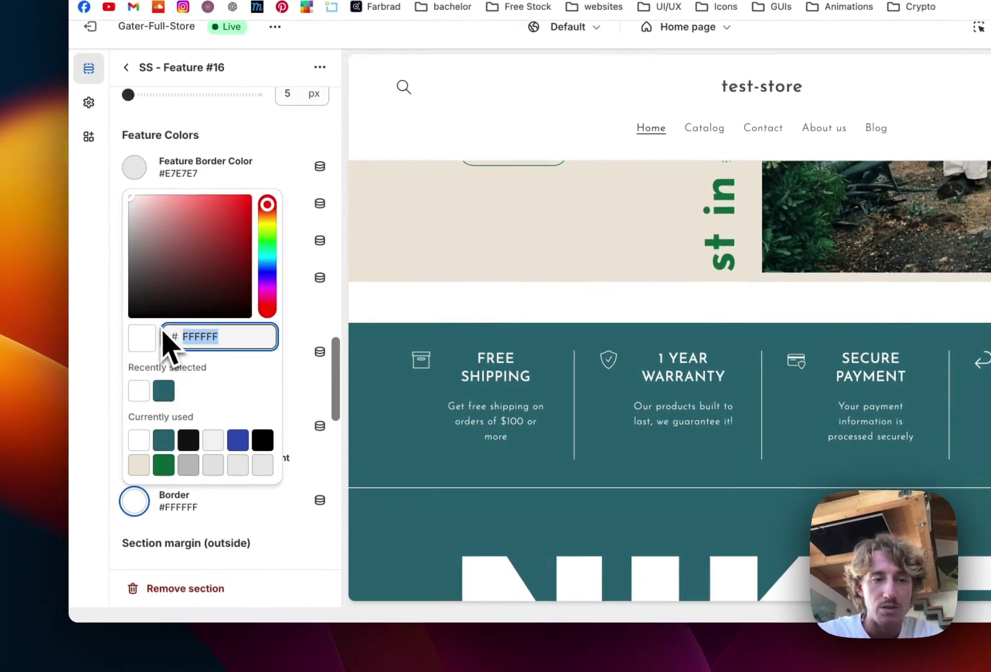
{"action": "key", "text": "BackSpace"}
{"action": "left_click", "coordinate": [321, 396]}
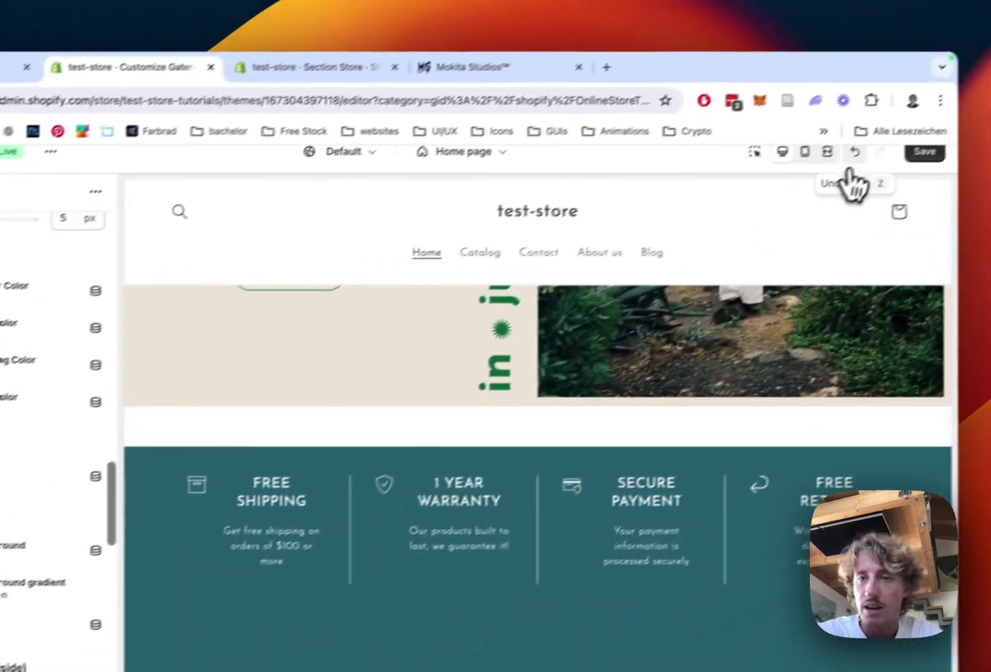
{"action": "left_click", "coordinate": [851, 168]}
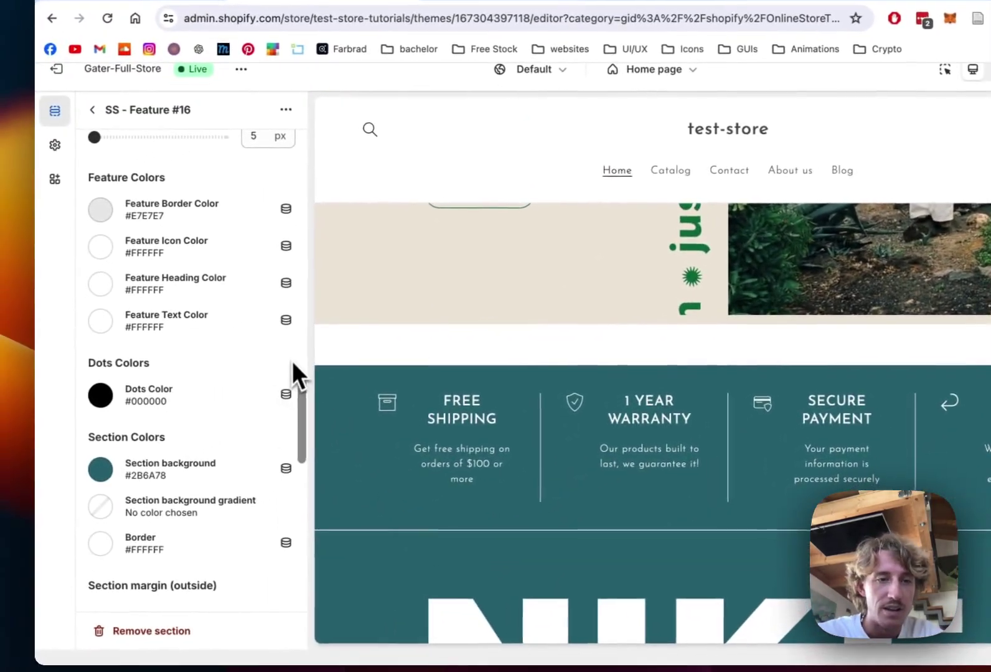
Step: In the mobile preview, set Features per Row - Mobile to 2 and save the theme
{"action": "scroll", "coordinate": [294, 368], "scroll_direction": "up", "scroll_amount": 10}
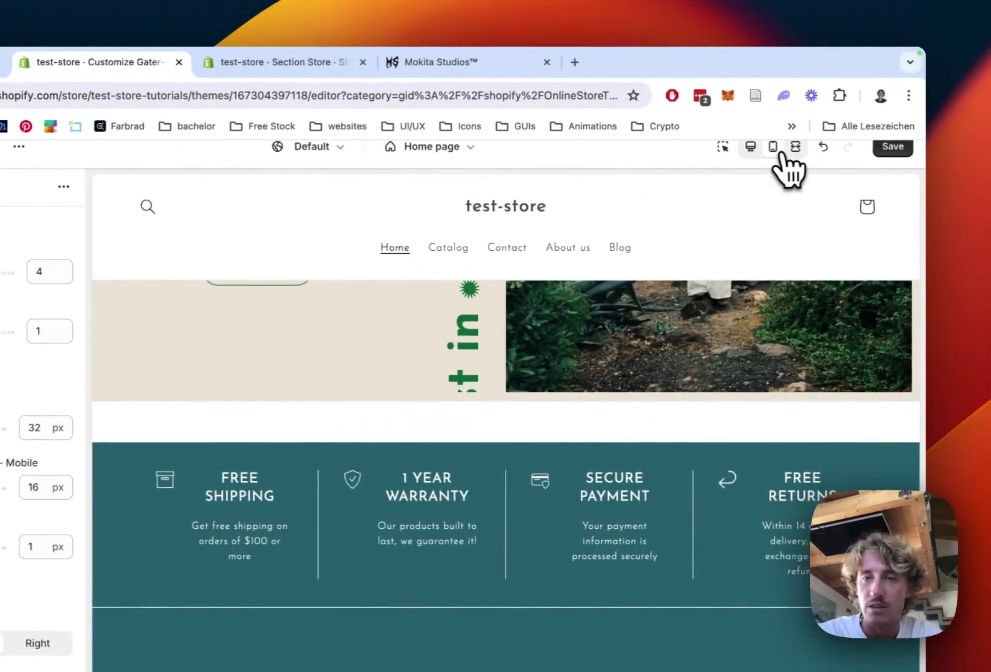
{"action": "left_click", "coordinate": [776, 150]}
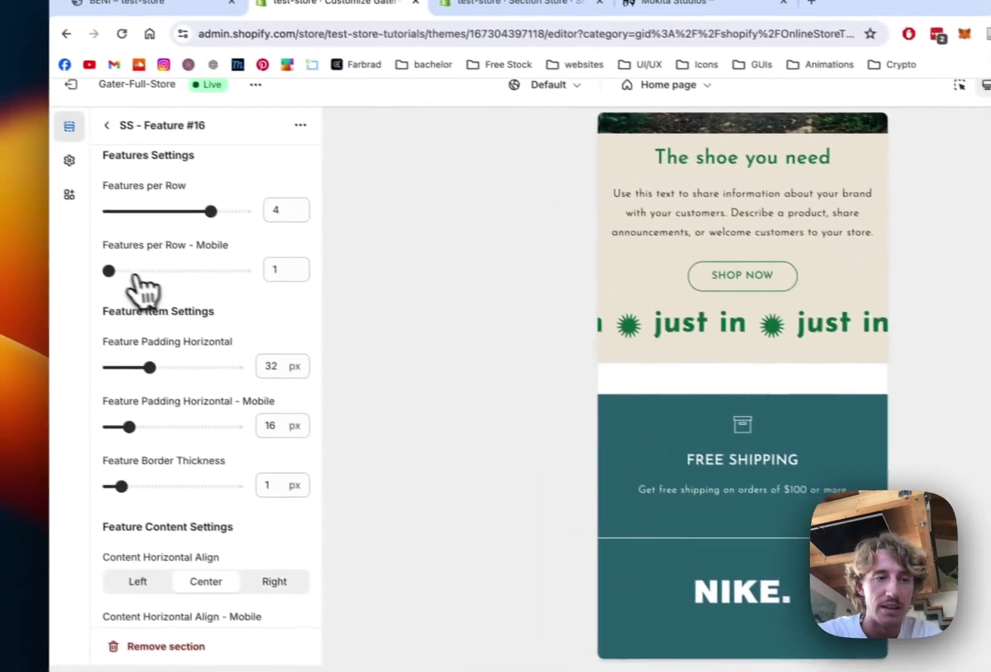
{"action": "left_click_drag", "start_coordinate": [133, 276], "coordinate": [128, 271]}
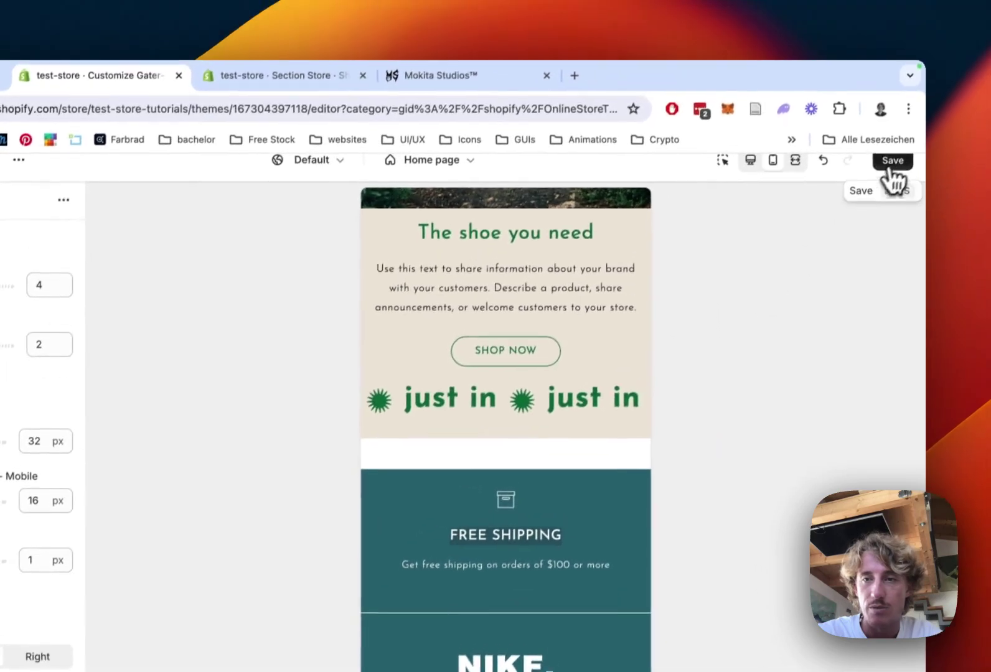
{"action": "left_click", "coordinate": [918, 93]}
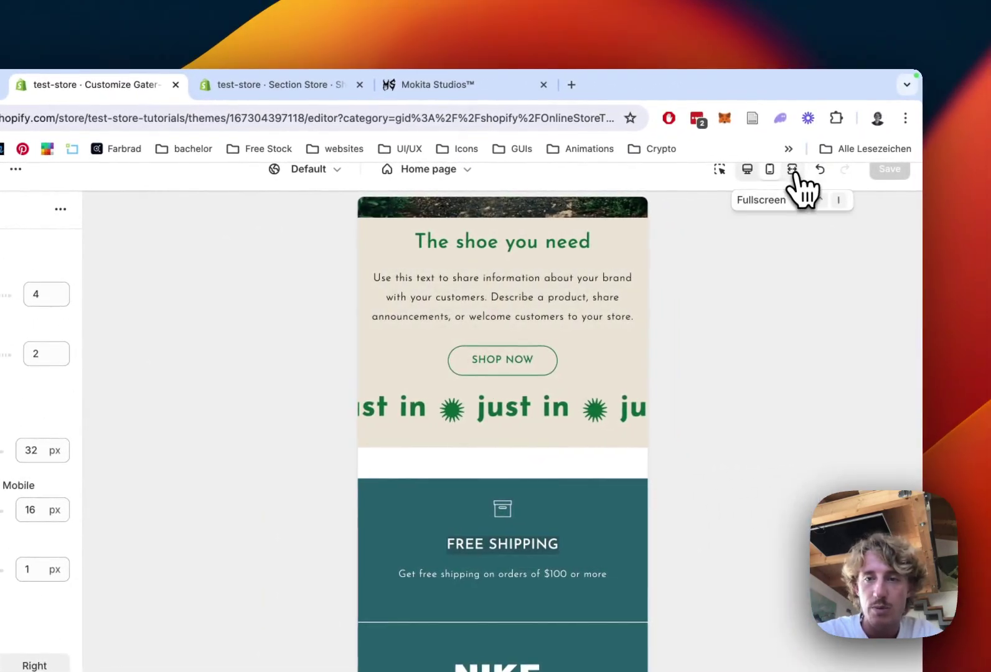
{"action": "left_click", "coordinate": [795, 175]}
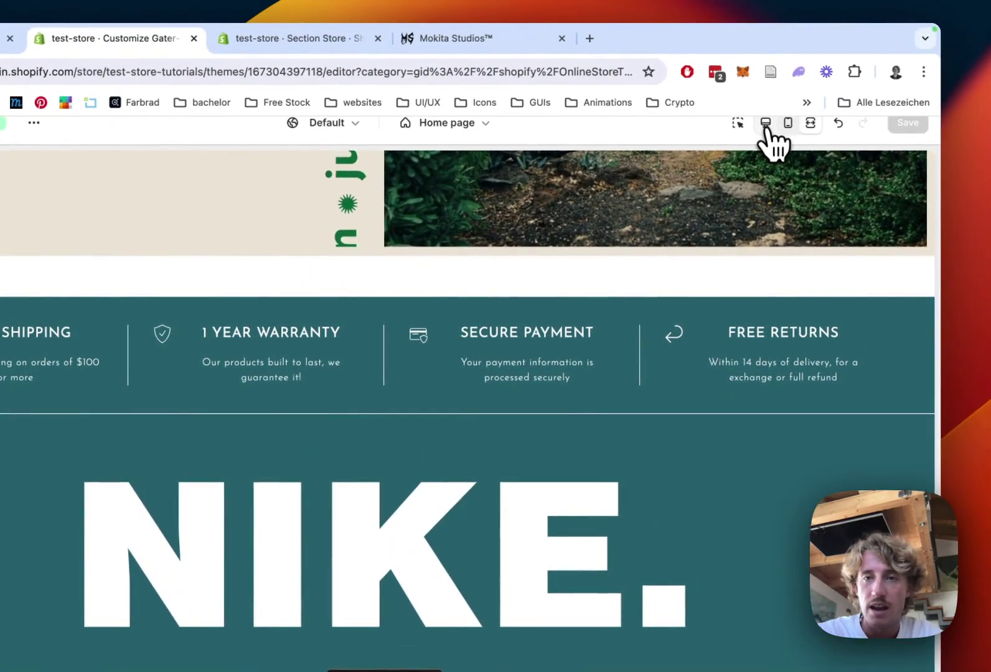
Step: Return to the desktop preview, scroll through the Feature #16 text settings and save again
{"action": "left_click", "coordinate": [766, 124]}
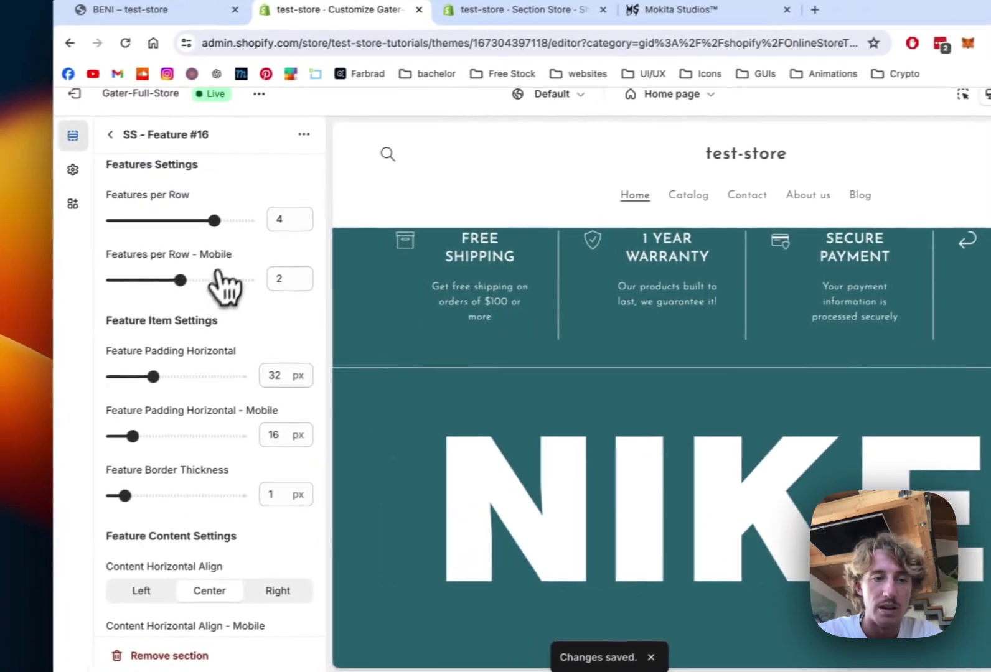
{"action": "scroll", "coordinate": [91, 373], "scroll_direction": "down", "scroll_amount": 5}
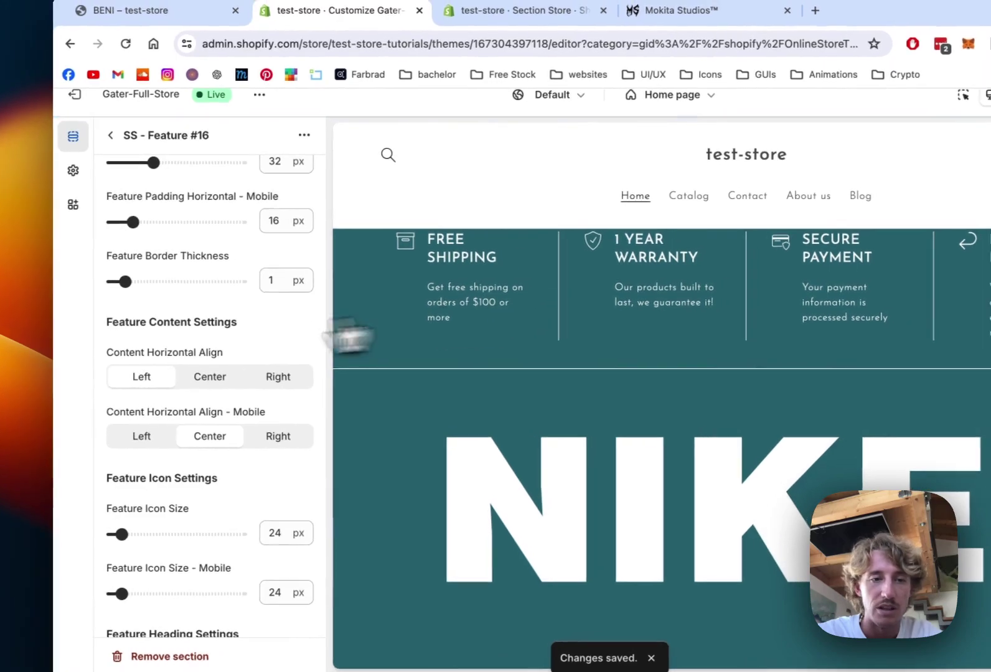
{"action": "scroll", "coordinate": [200, 348], "scroll_direction": "down", "scroll_amount": 5}
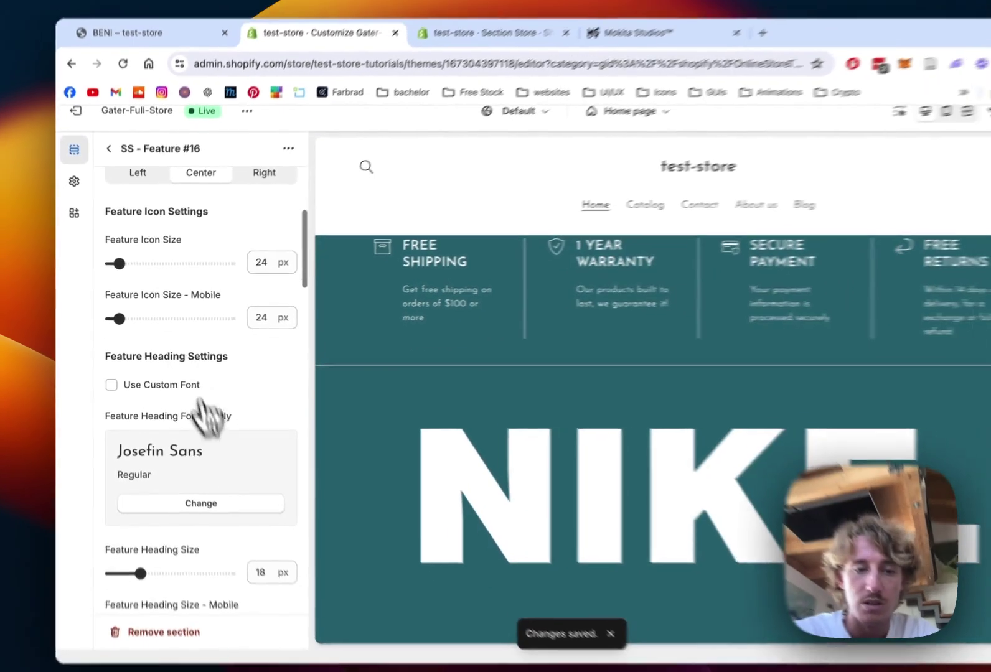
{"action": "scroll", "coordinate": [187, 374], "scroll_direction": "down", "scroll_amount": 3}
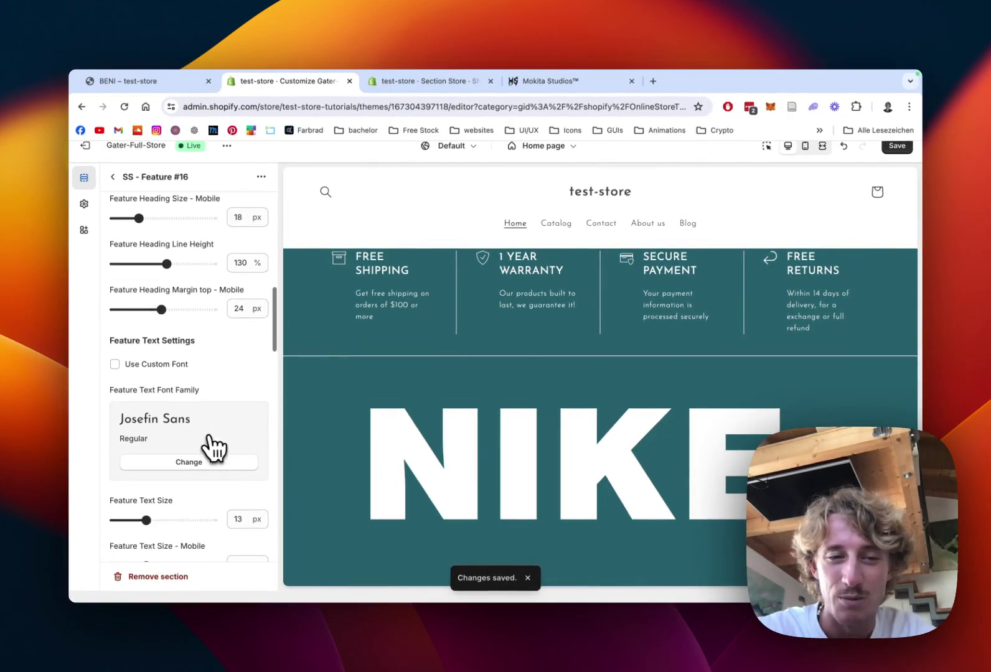
{"action": "scroll", "coordinate": [213, 447], "scroll_direction": "down", "scroll_amount": 5}
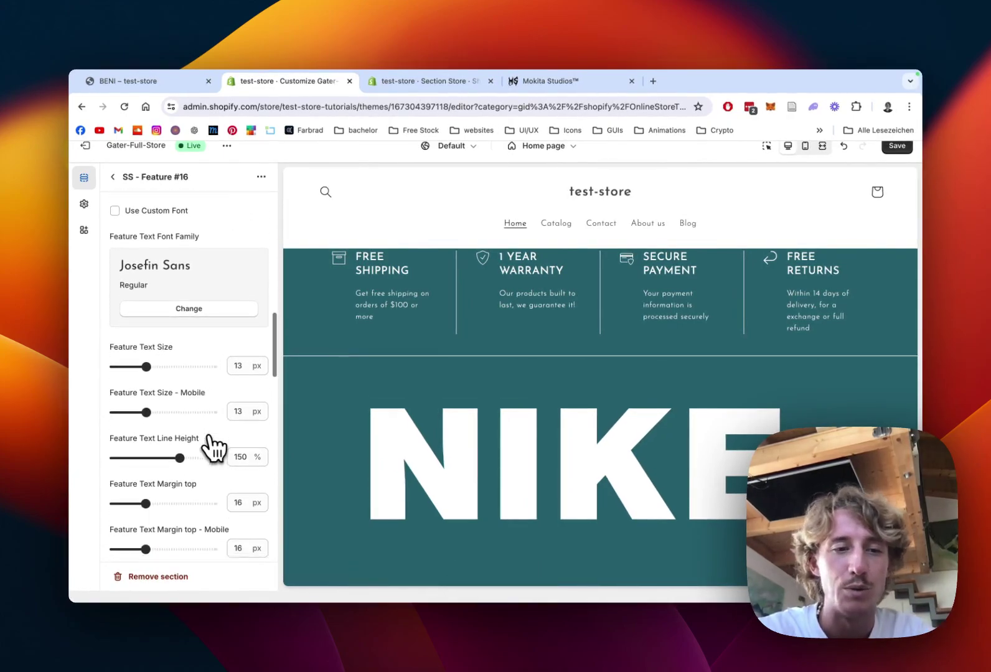
{"action": "scroll", "coordinate": [214, 445], "scroll_direction": "down", "scroll_amount": 1}
{"action": "scroll", "coordinate": [546, 405], "scroll_direction": "up", "scroll_amount": 3}
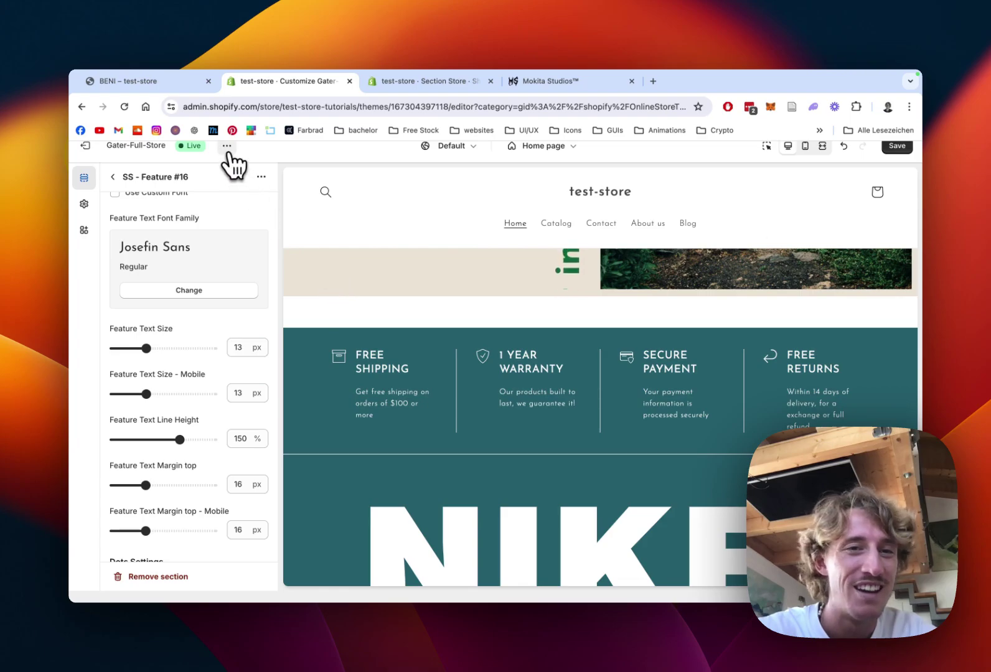
{"action": "left_click", "coordinate": [898, 146]}
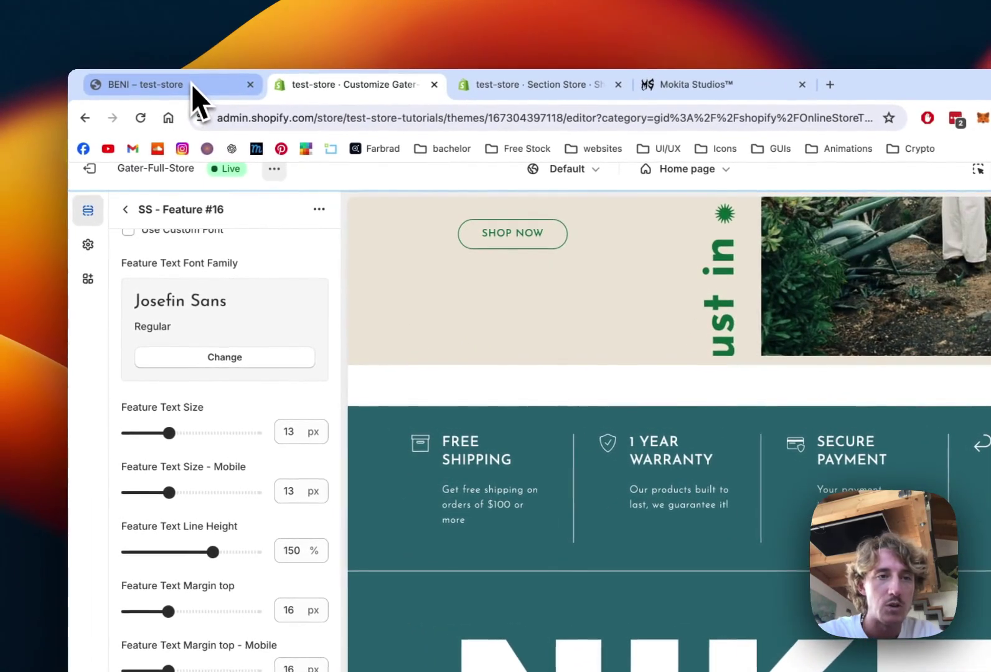
Step: Reload the storefront to show the saved changes, then visit the News blog and the 25-product catalog
{"action": "left_click", "coordinate": [191, 84]}
{"action": "key", "text": "super+r"}
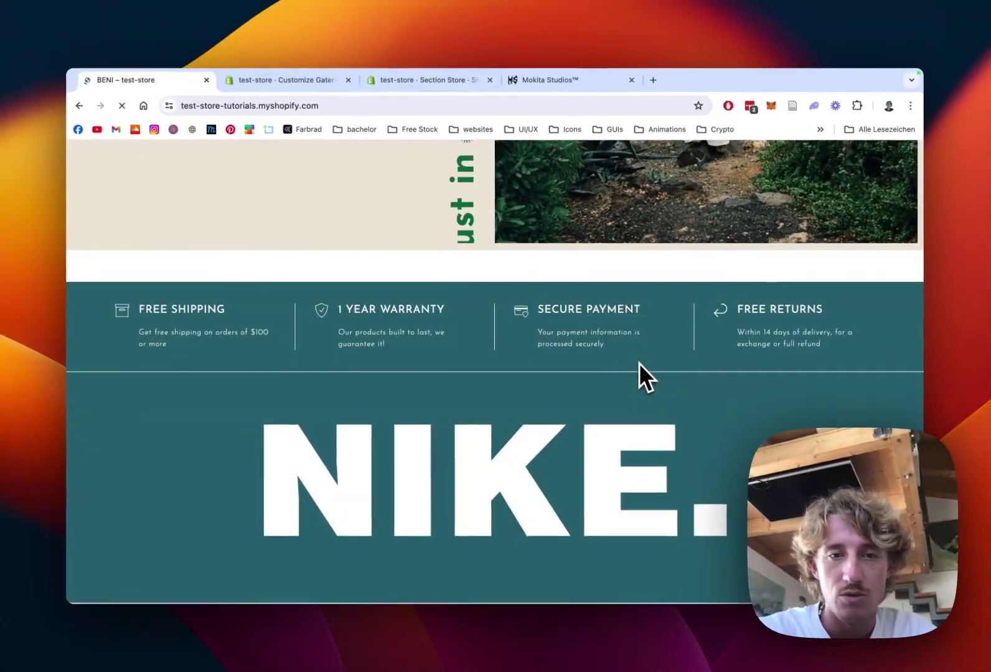
{"action": "scroll", "coordinate": [639, 363], "scroll_direction": "up", "scroll_amount": 1}
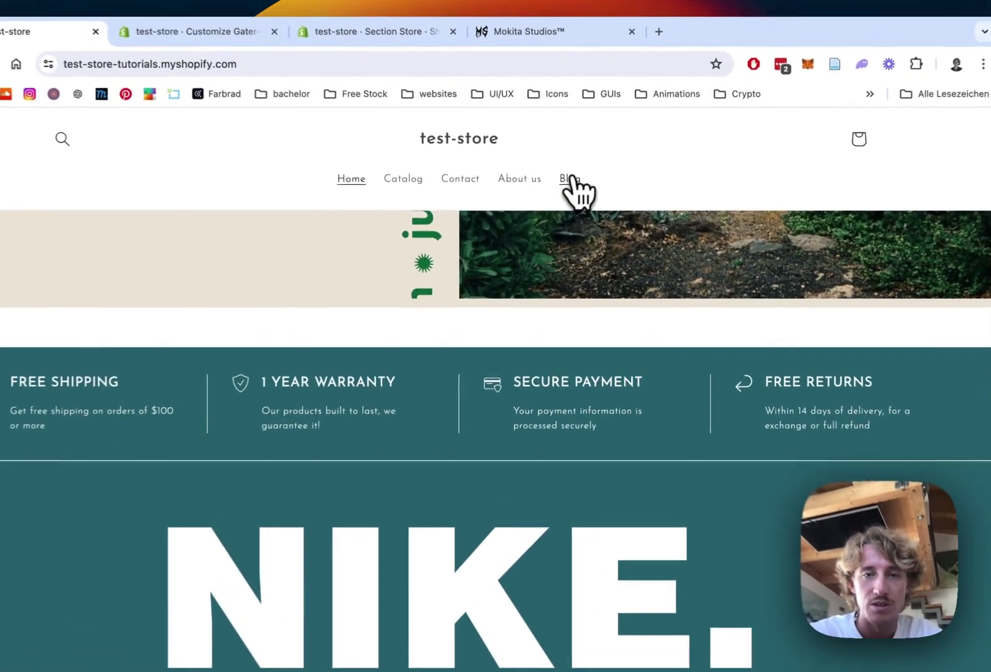
{"action": "left_click", "coordinate": [569, 179]}
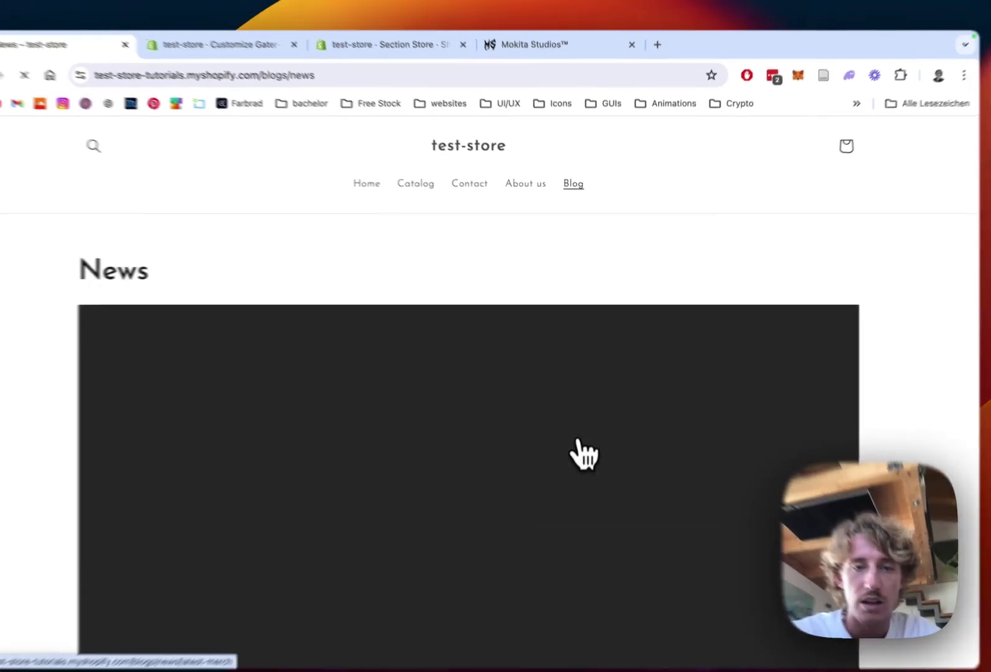
{"action": "scroll", "coordinate": [582, 458], "scroll_direction": "down", "scroll_amount": 10}
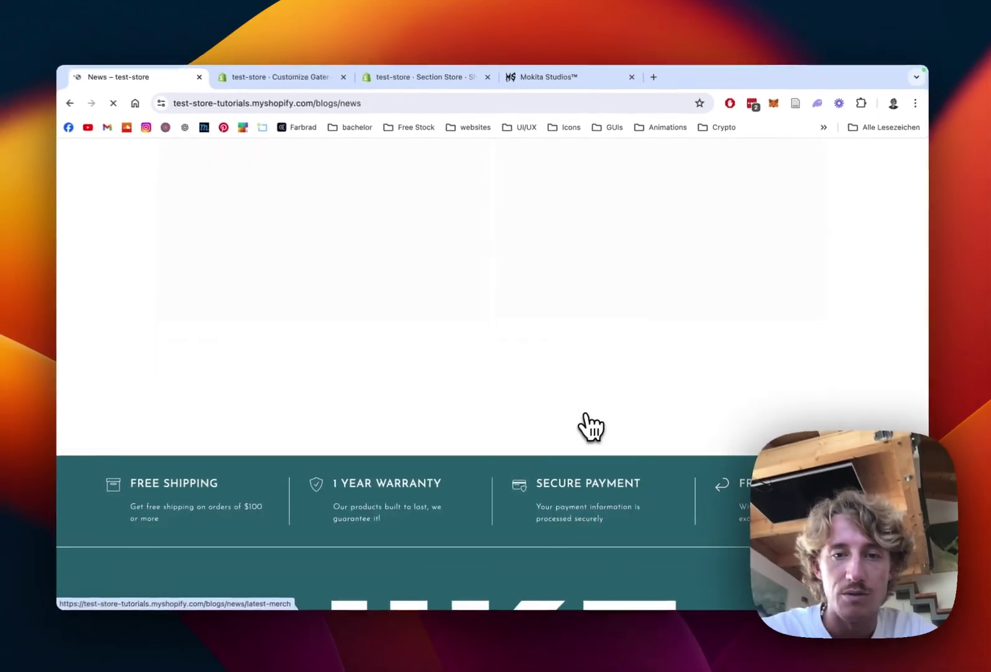
{"action": "scroll", "coordinate": [582, 416], "scroll_direction": "up", "scroll_amount": 15}
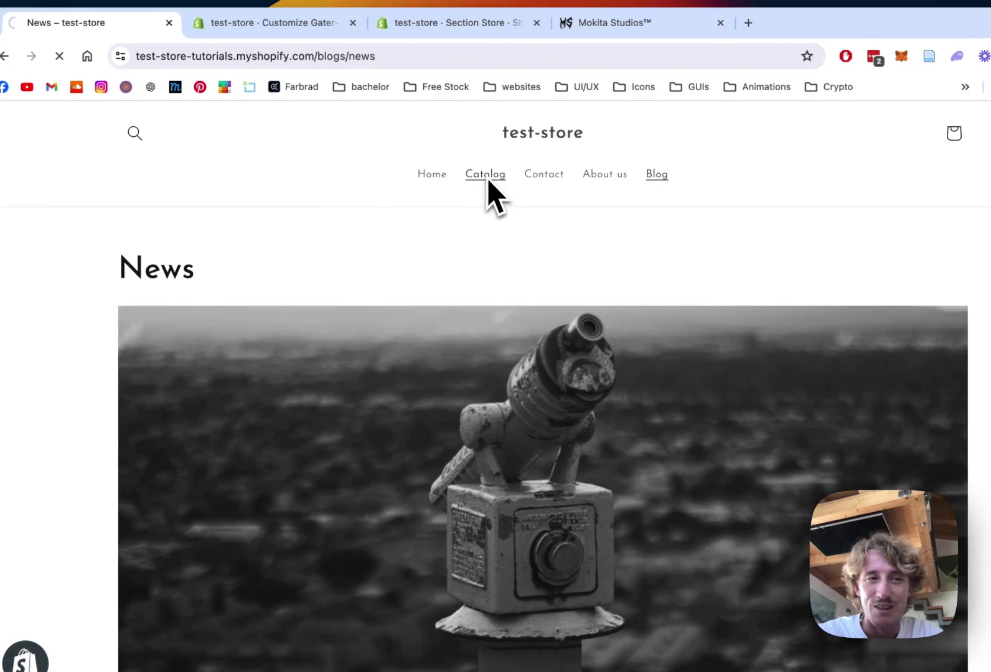
{"action": "left_click", "coordinate": [475, 181]}
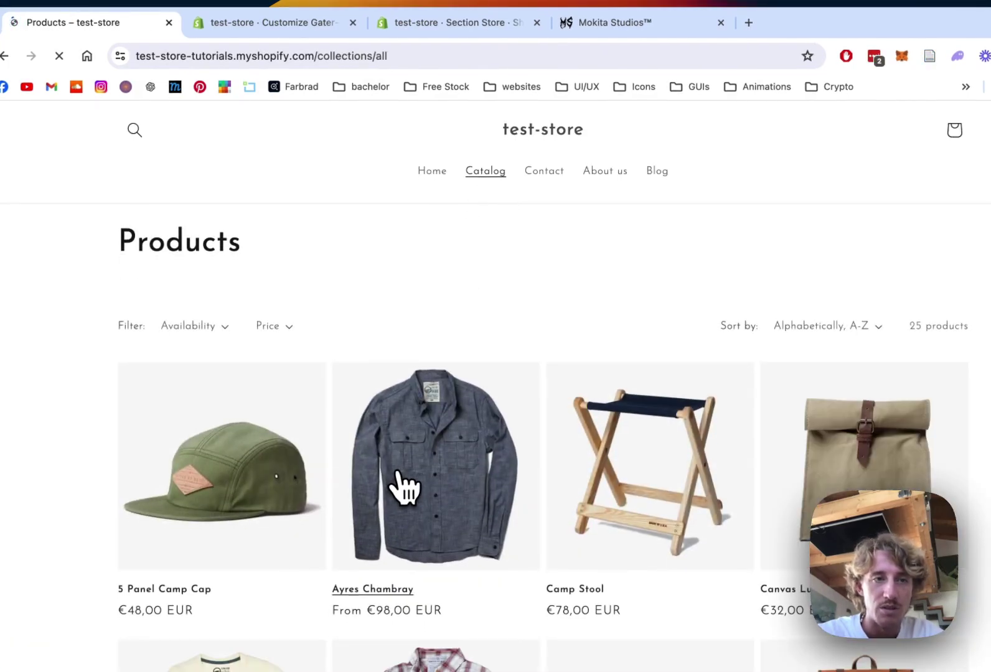
Step: Open the Ayres Chambray shirt page and scroll to the teal trust-badge bar above the NIKE banner
{"action": "left_click", "coordinate": [403, 485]}
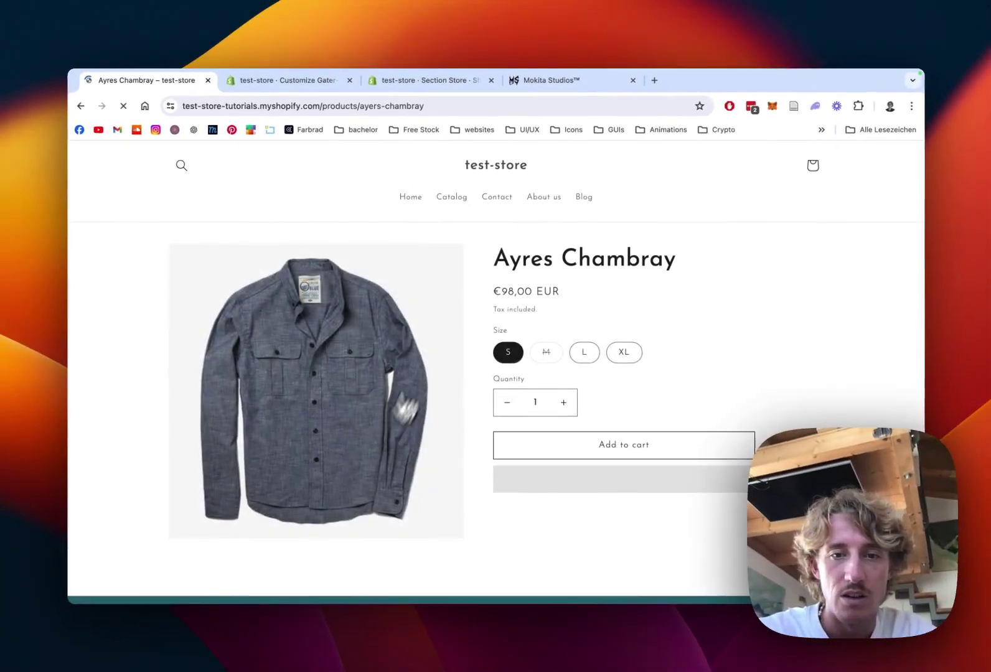
{"action": "scroll", "coordinate": [501, 283], "scroll_direction": "down", "scroll_amount": 1}
{"action": "scroll", "coordinate": [501, 284], "scroll_direction": "down", "scroll_amount": 5}
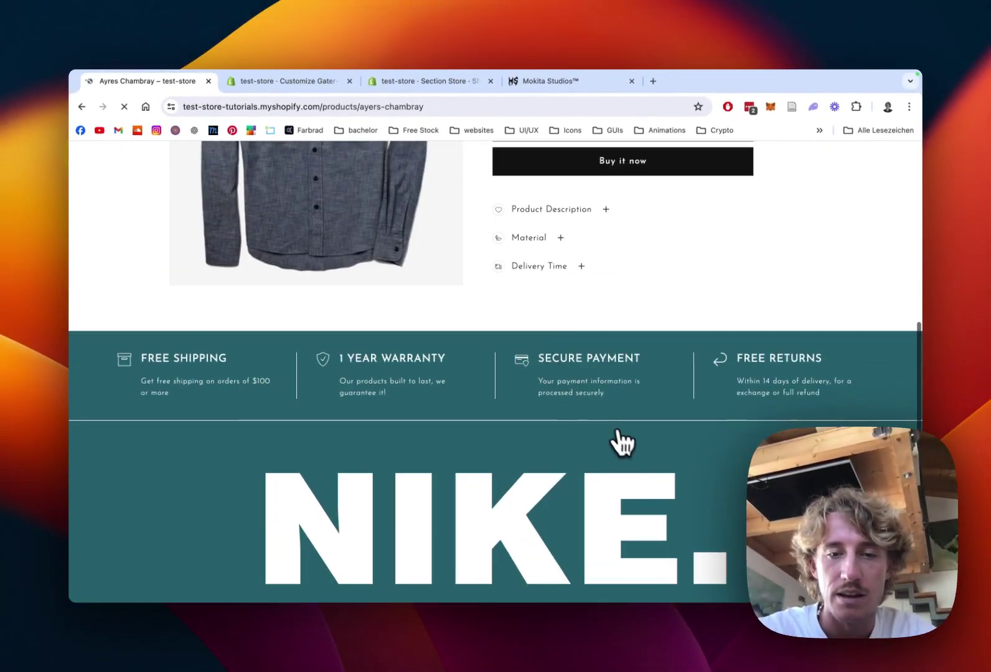
{"action": "scroll", "coordinate": [622, 436], "scroll_direction": "down", "scroll_amount": 4}
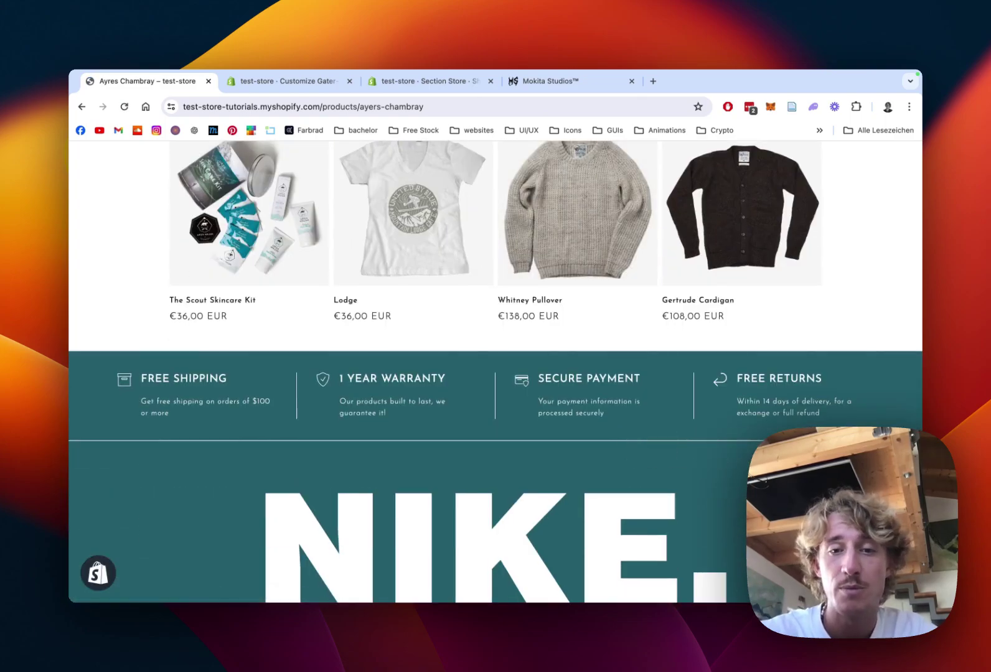
{"action": "scroll", "coordinate": [496, 372], "scroll_direction": "down", "scroll_amount": 1}
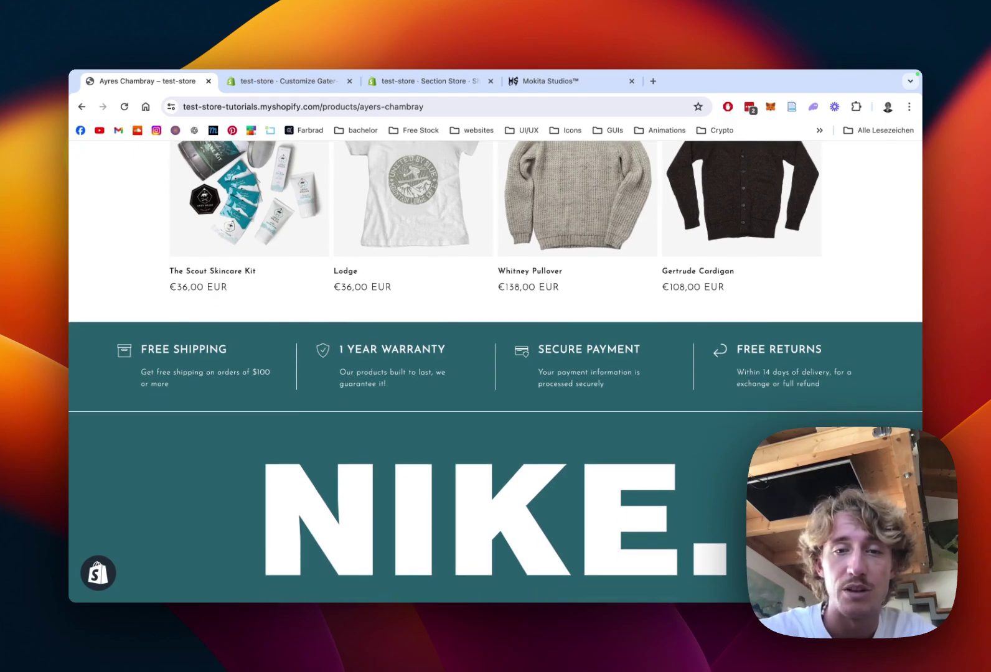
{"action": "scroll", "coordinate": [496, 358], "scroll_direction": "down", "scroll_amount": 1}
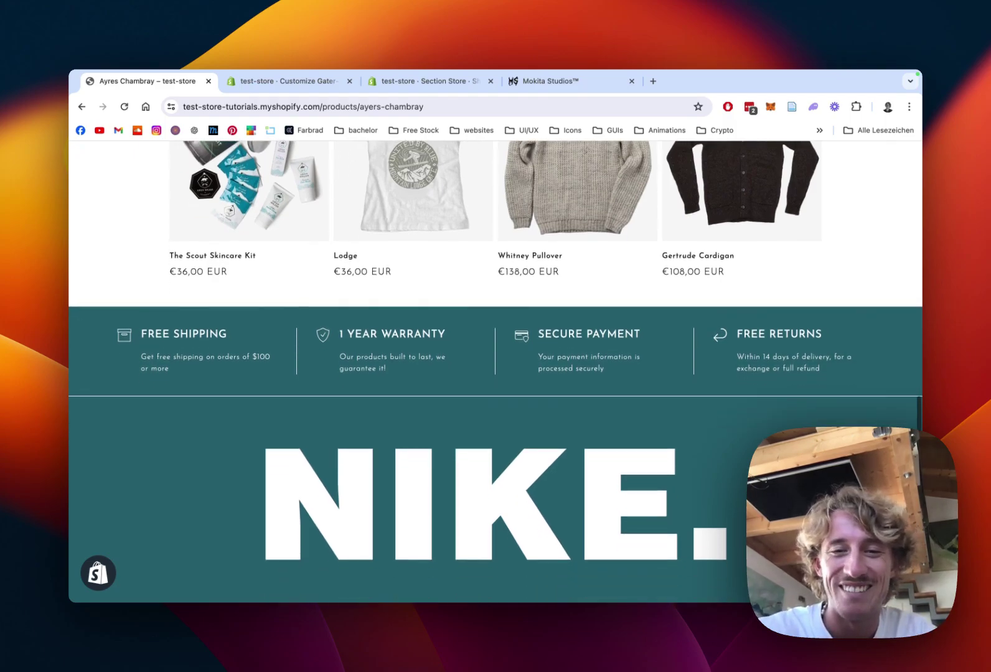